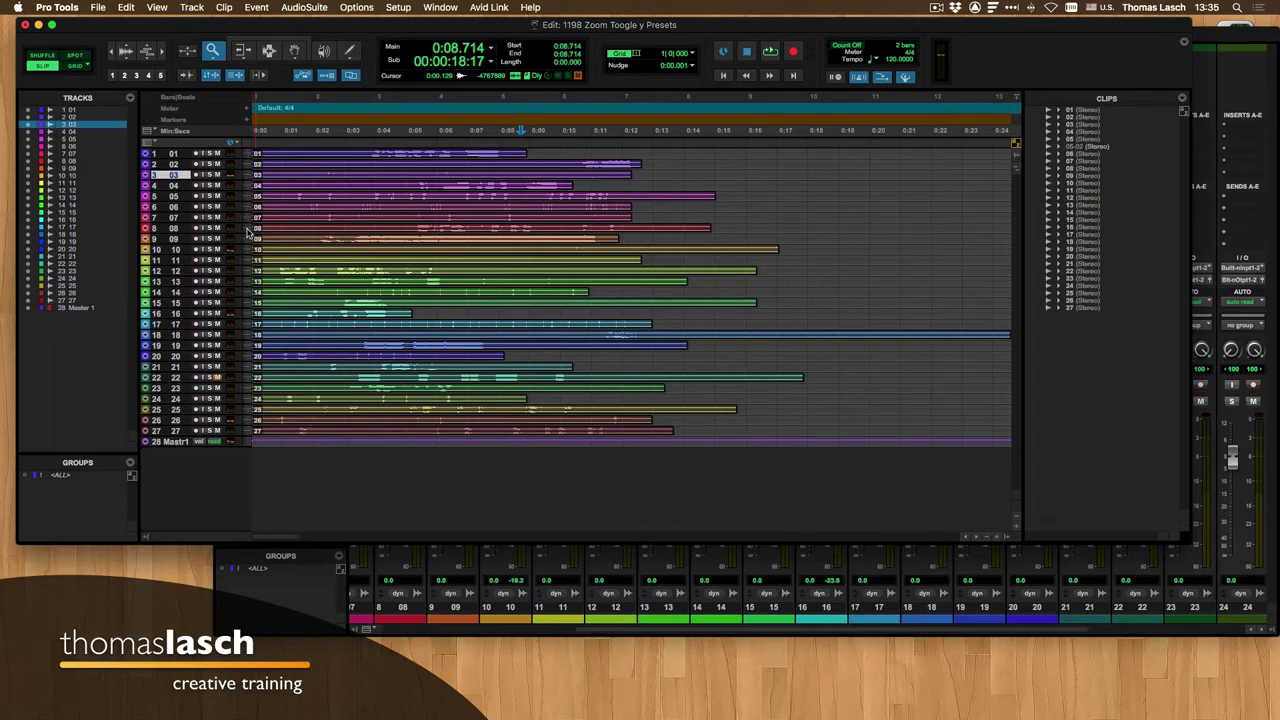
# Step: Increase the height of all tracks in the Edit window so their waveforms are readable
pyautogui.click(248, 232)
pyautogui.keyDown('alt'); pyautogui.click(285, 263); pyautogui.keyUp('alt')
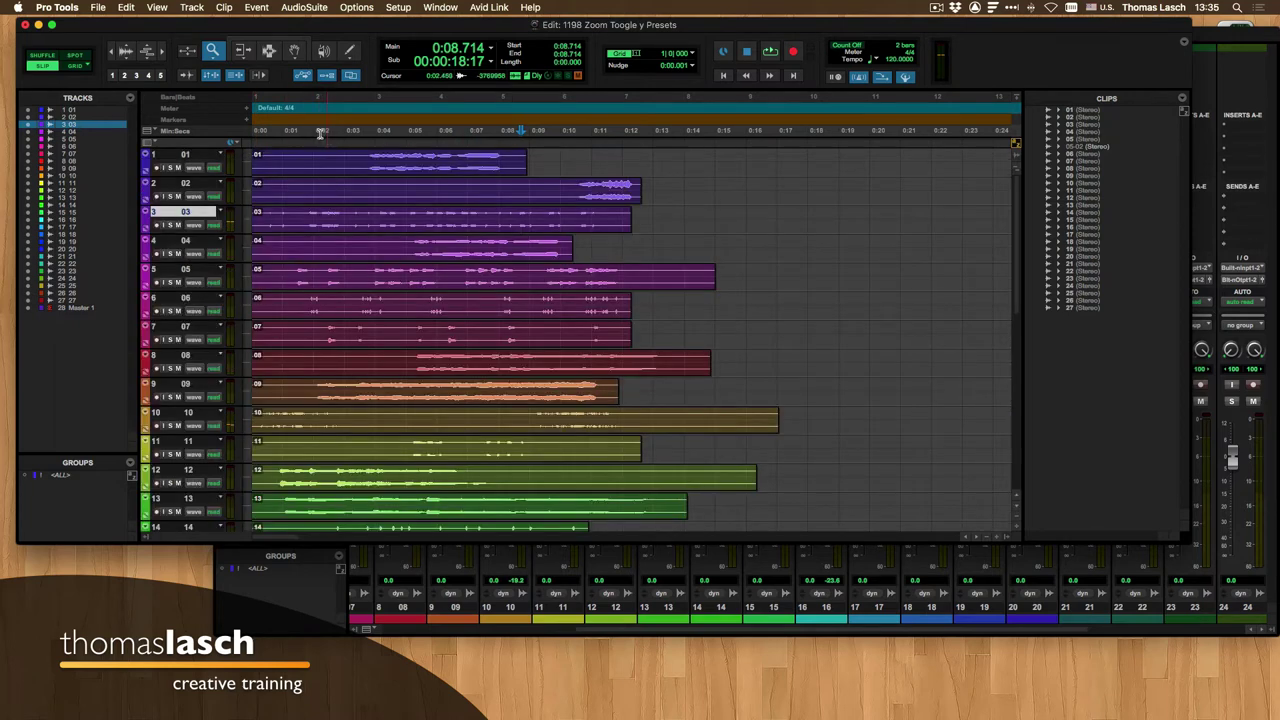
# Step: Zoom the timeline in horizontally around the edit cursor and back out to the full-session view
pyautogui.press('t')
pyautogui.press('t')
pyautogui.press('t')
pyautogui.press('t')
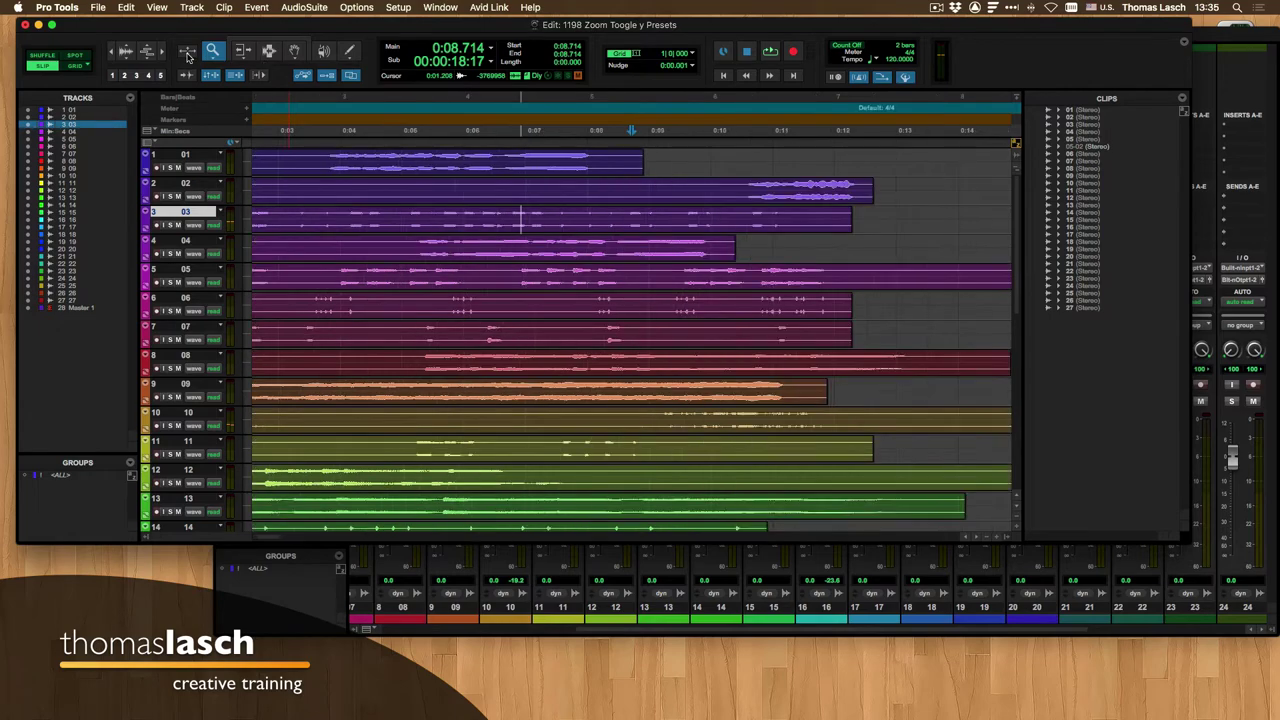
pyautogui.press('r')
pyautogui.press('r')
pyautogui.press('r')
pyautogui.press('r')
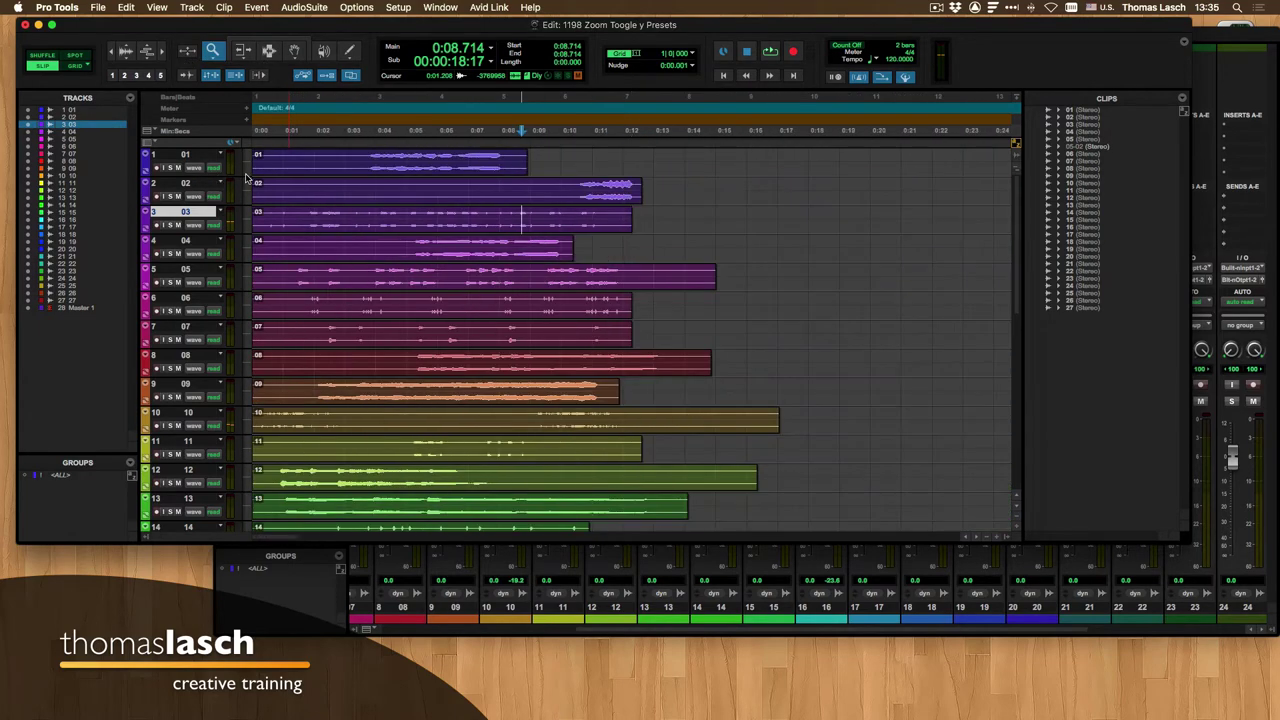
# Step: Make track 01 much taller and magnify the beginning of its waveform with the Zoomer tool
pyautogui.moveTo(246, 180); pyautogui.dragTo(257, 330)
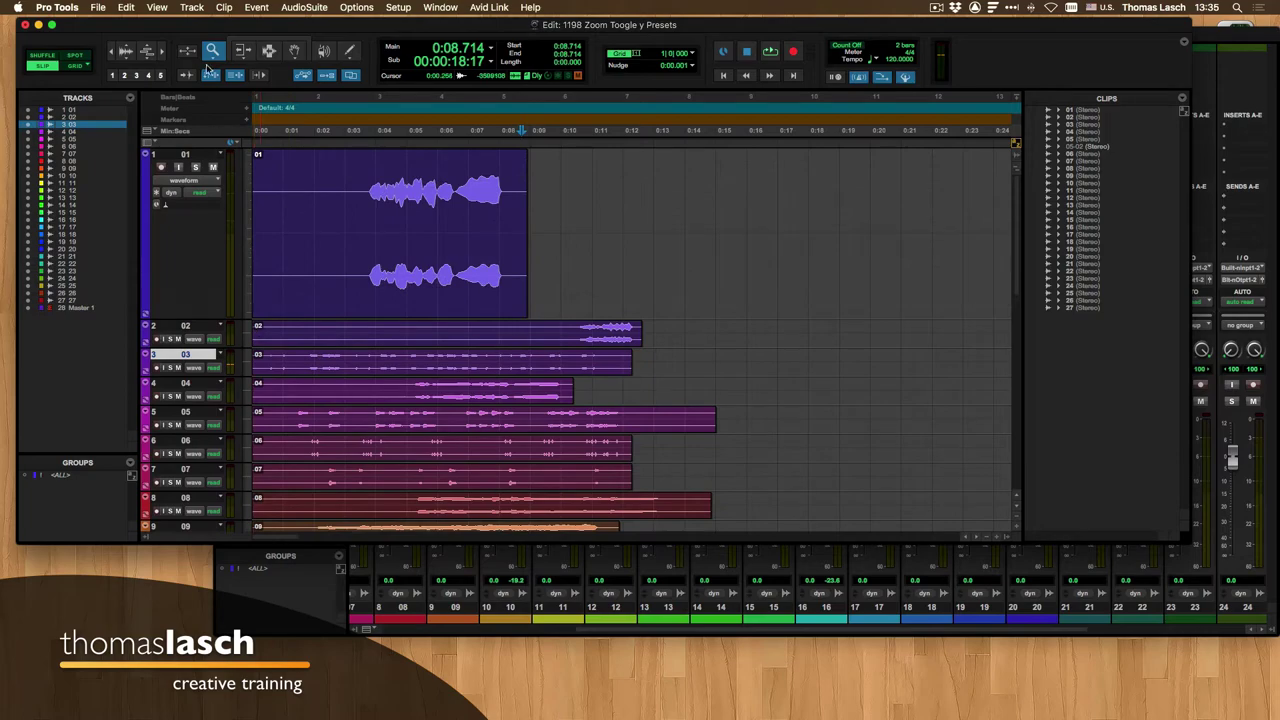
pyautogui.click(214, 52)
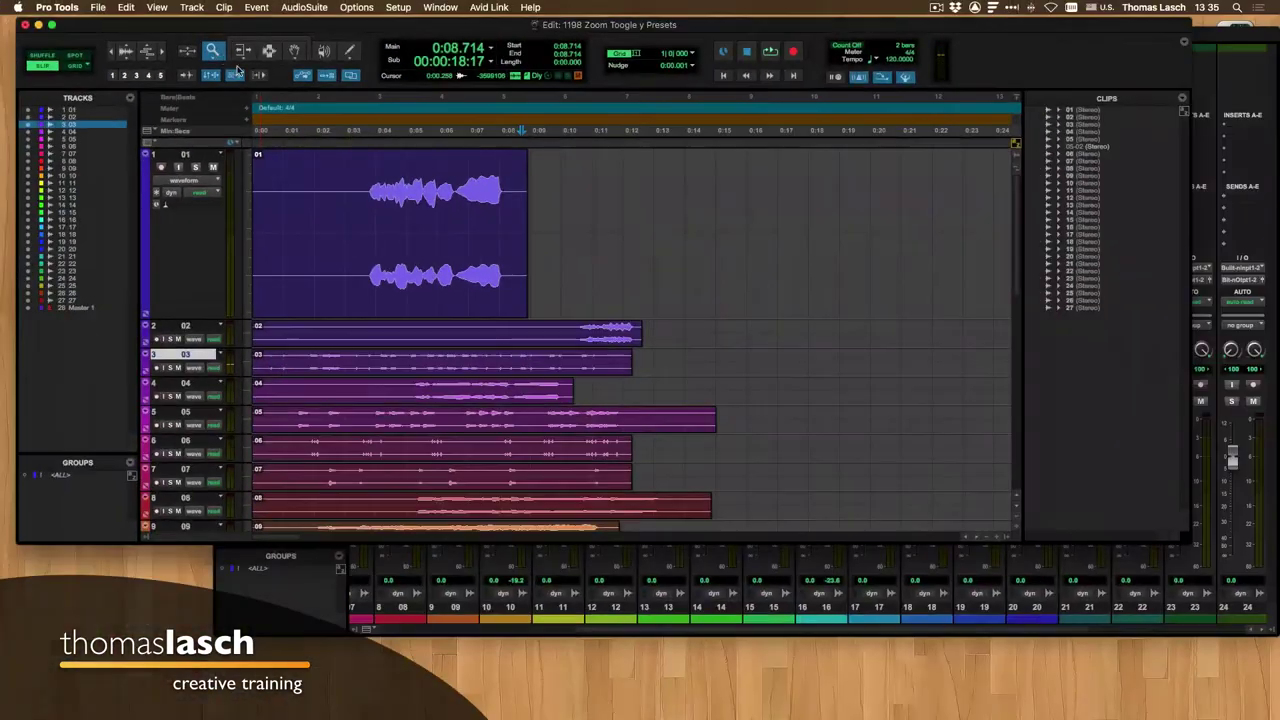
pyautogui.click(430, 200)
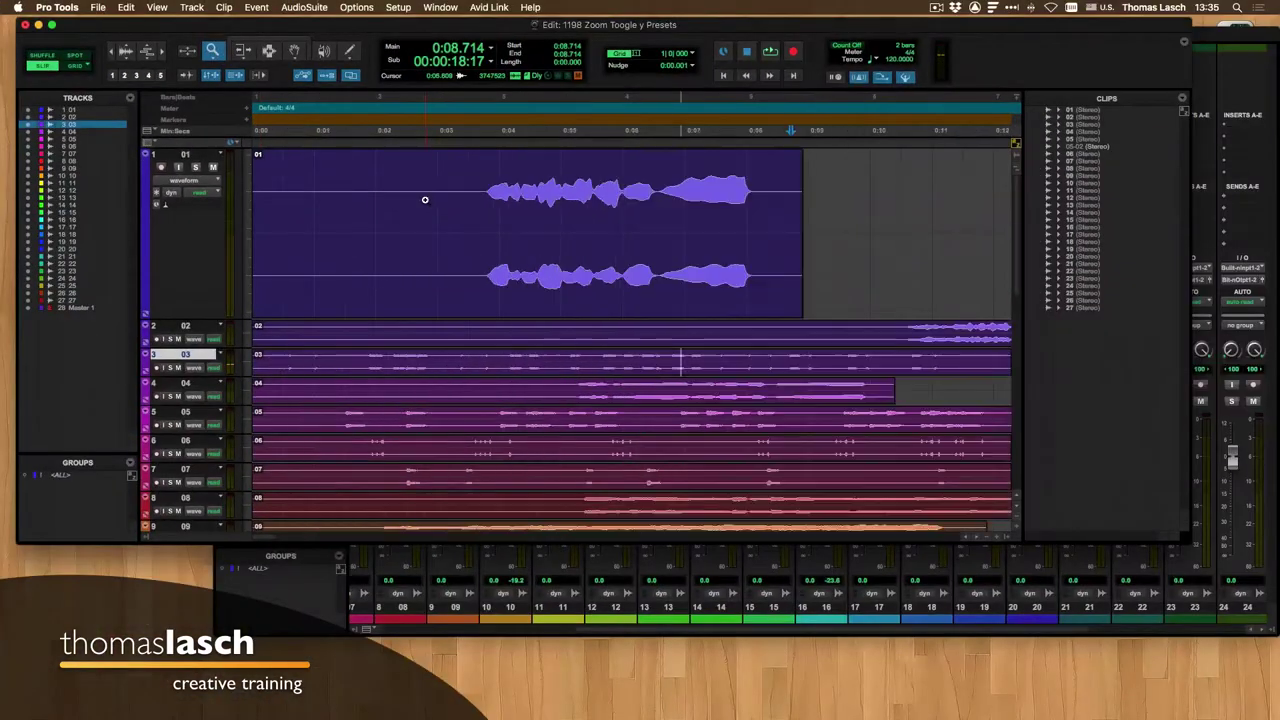
pyautogui.click(591, 200)
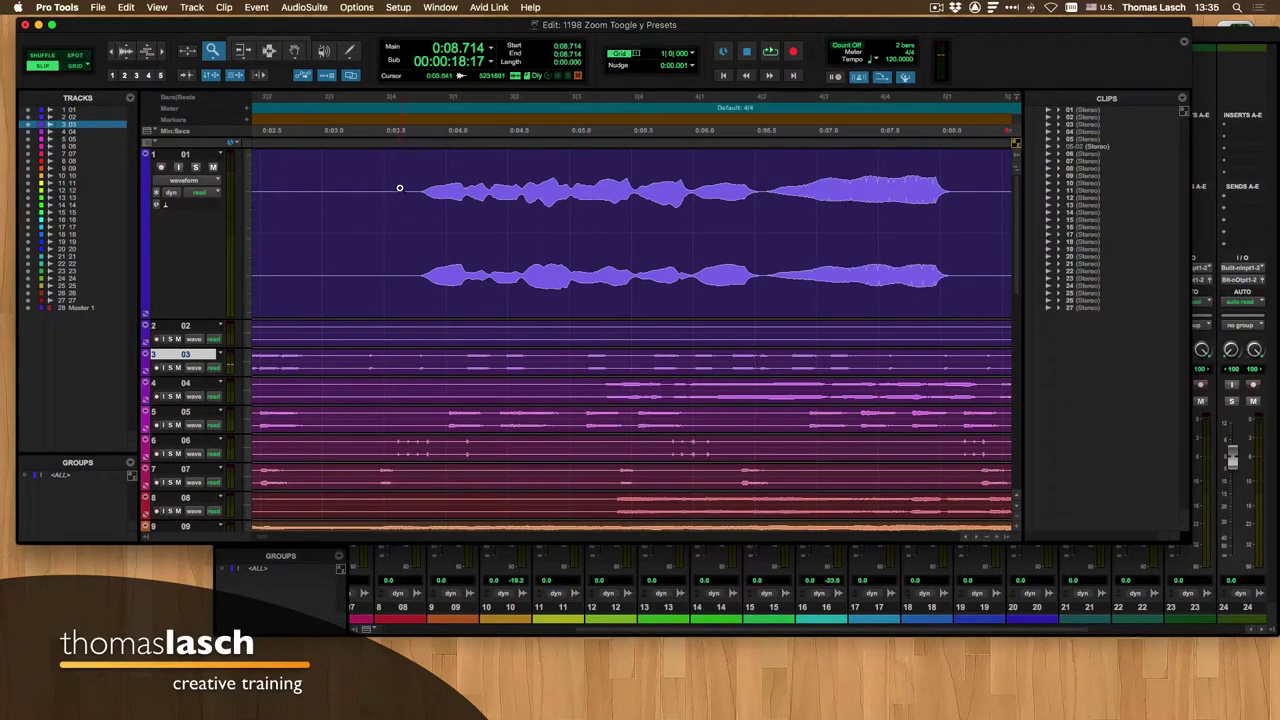
pyautogui.click(431, 194)
pyautogui.click(459, 192)
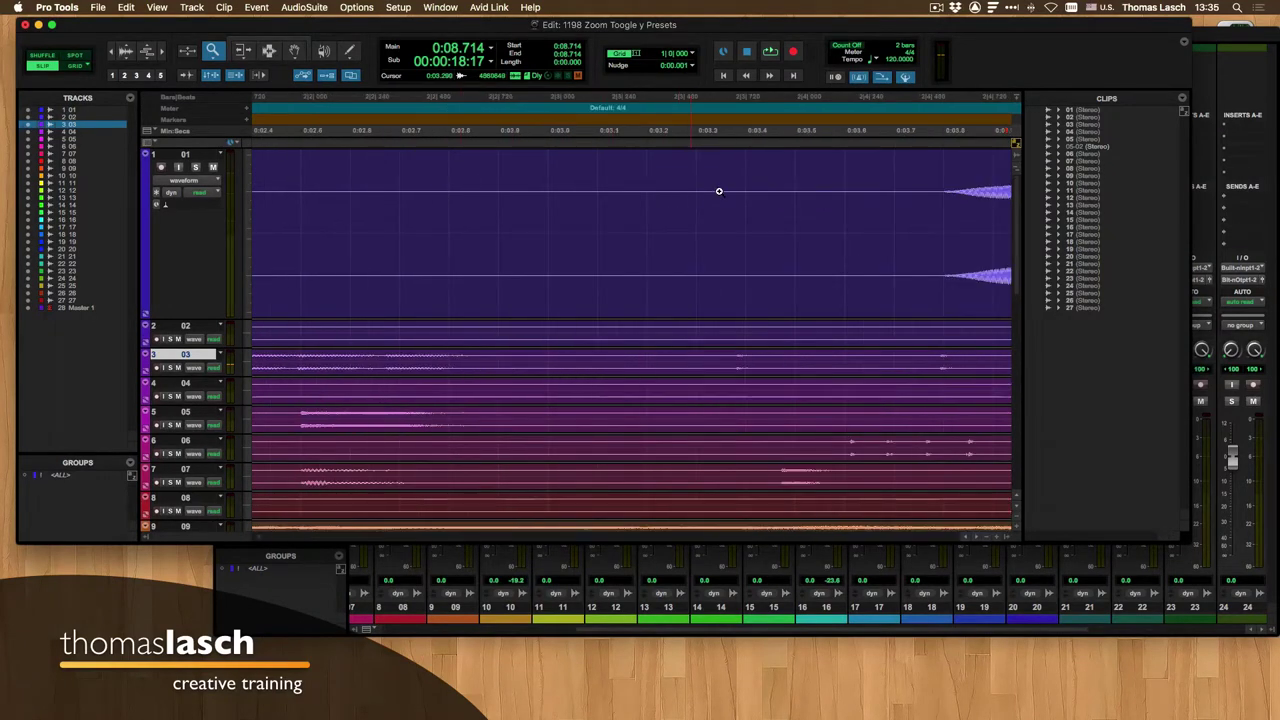
pyautogui.hscroll(2, 819, 194)
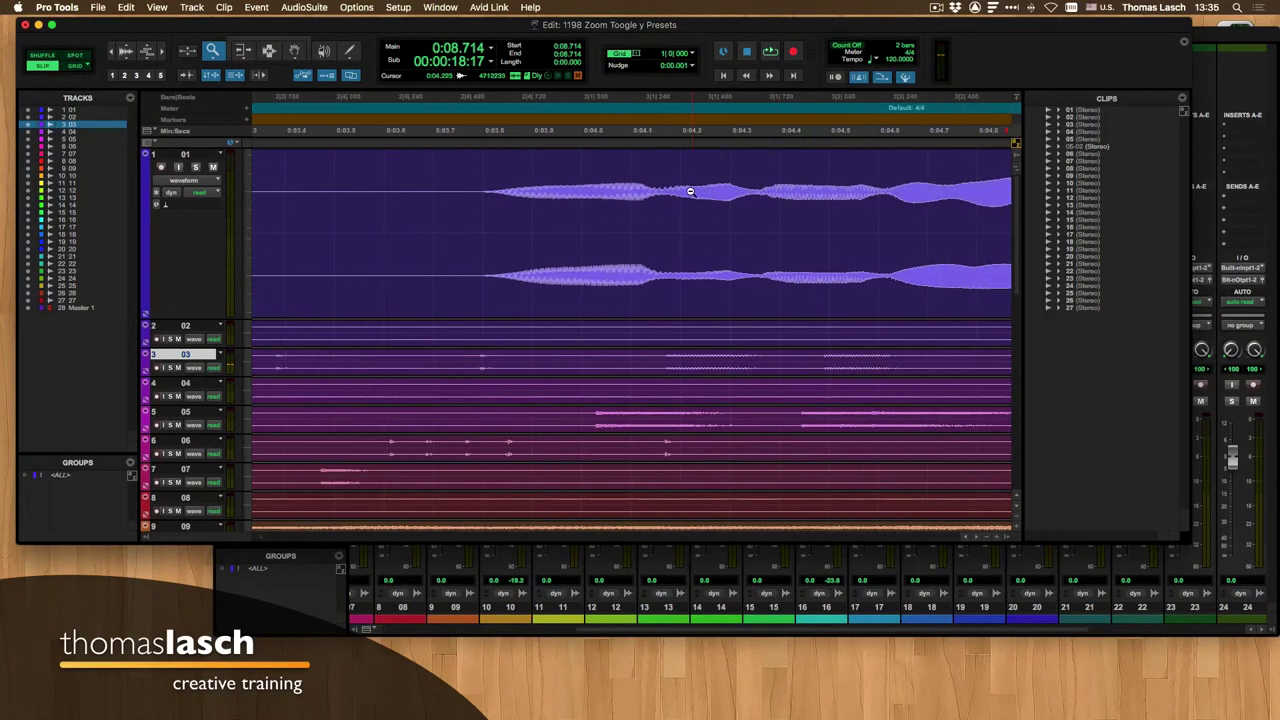
# Step: Zoom out to the whole clip on track 01, magnify its first notes once more and zoom back out
pyautogui.keyDown('alt'); pyautogui.click(684, 192); pyautogui.keyUp('alt')
pyautogui.keyDown('alt'); pyautogui.click(684, 192); pyautogui.keyUp('alt')
pyautogui.keyDown('alt'); pyautogui.click(684, 192); pyautogui.keyUp('alt')
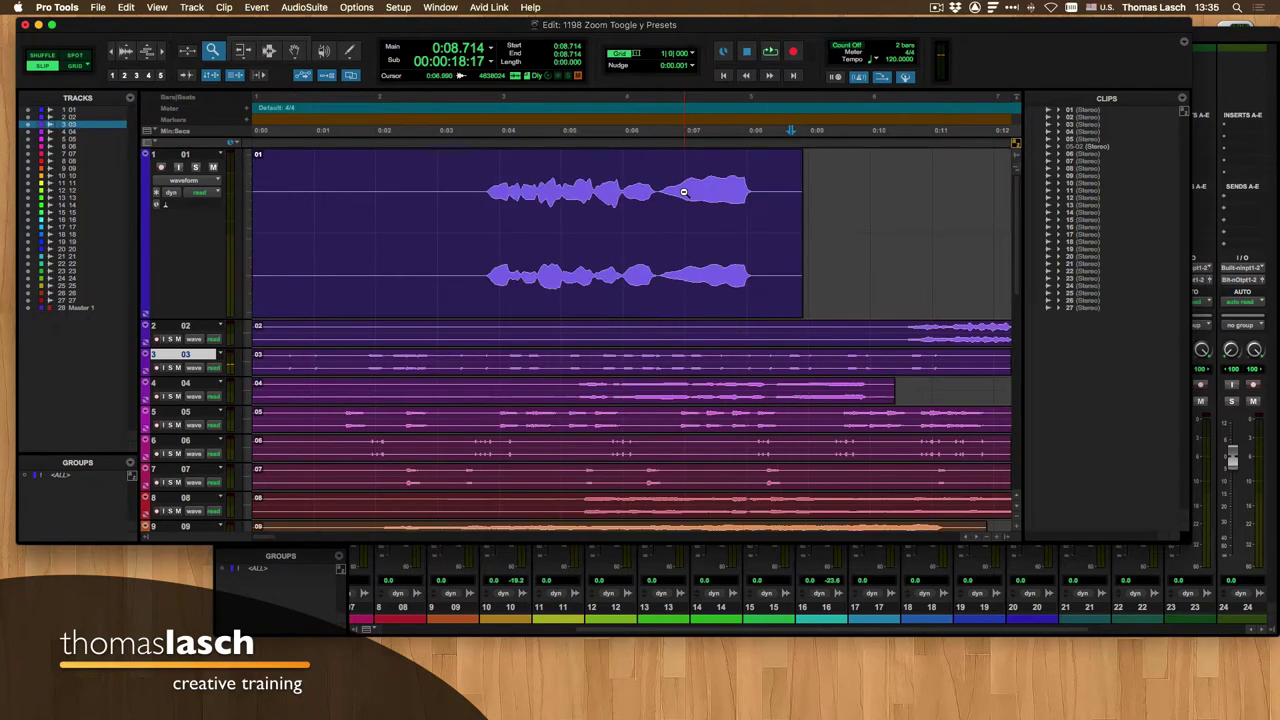
pyautogui.click(559, 196)
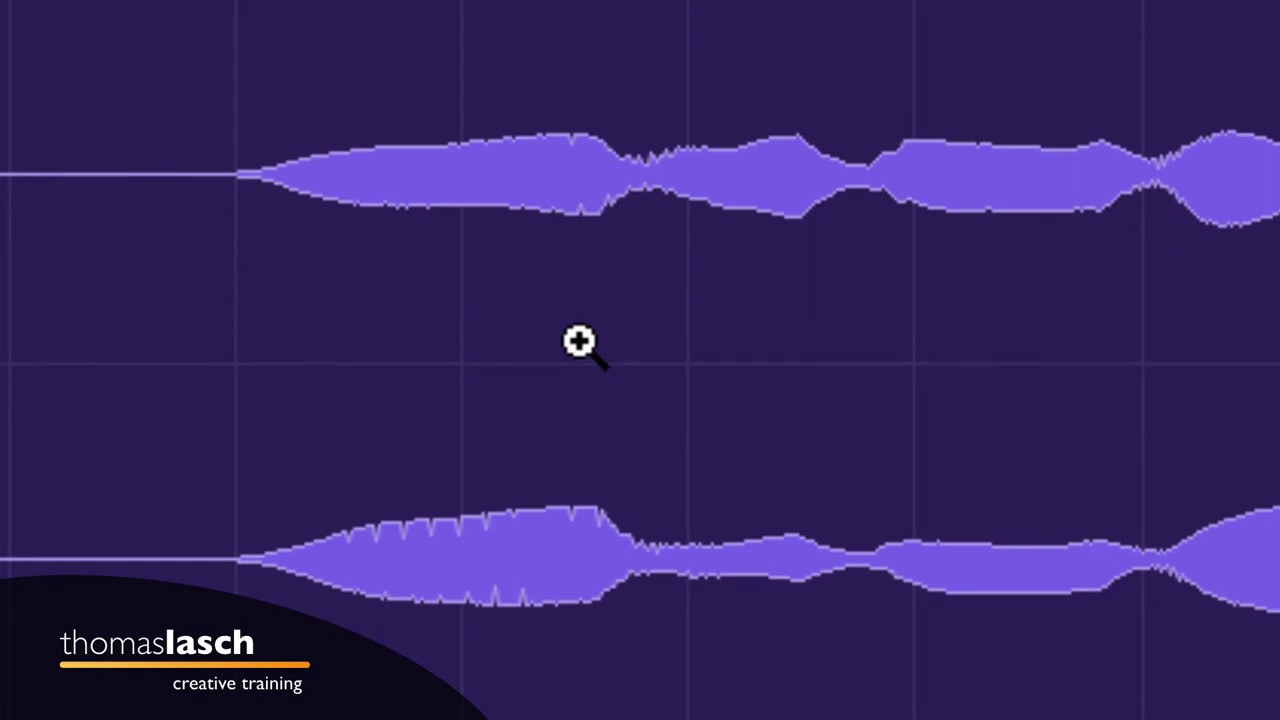
pyautogui.keyDown('alt'); pyautogui.click(563, 333); pyautogui.keyUp('alt')
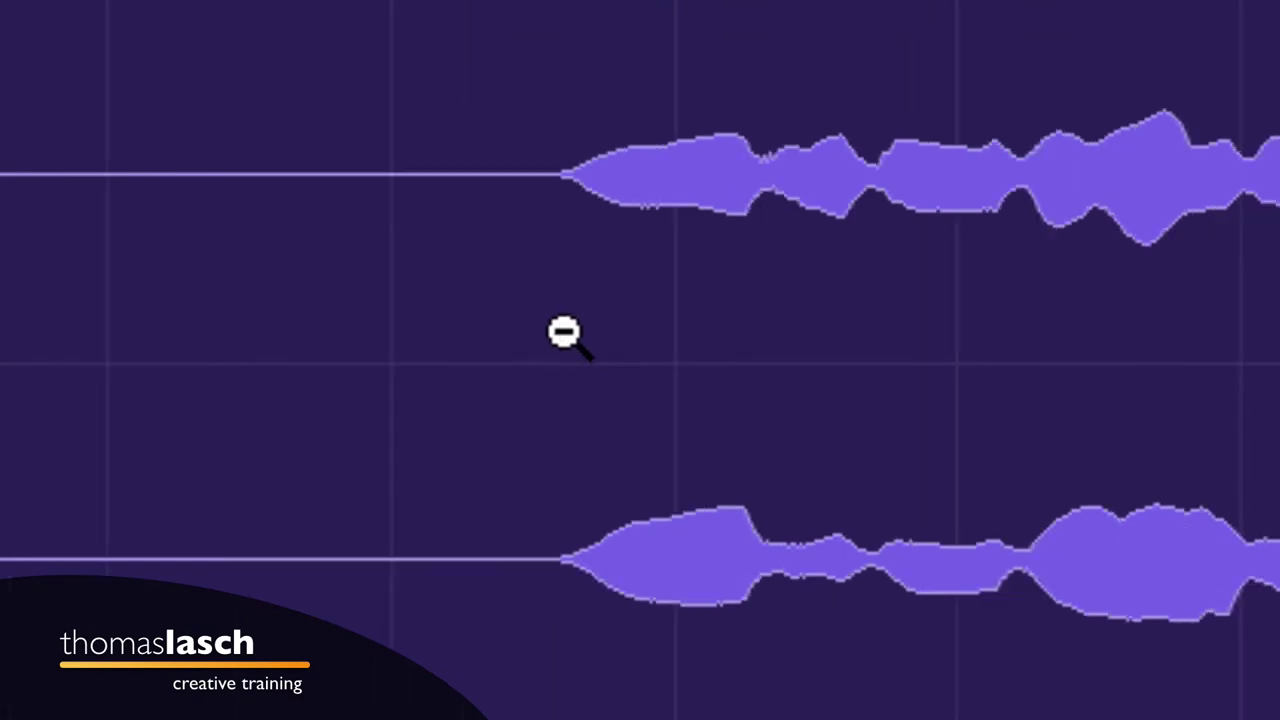
pyautogui.keyDown('alt'); pyautogui.click(563, 333); pyautogui.keyUp('alt')
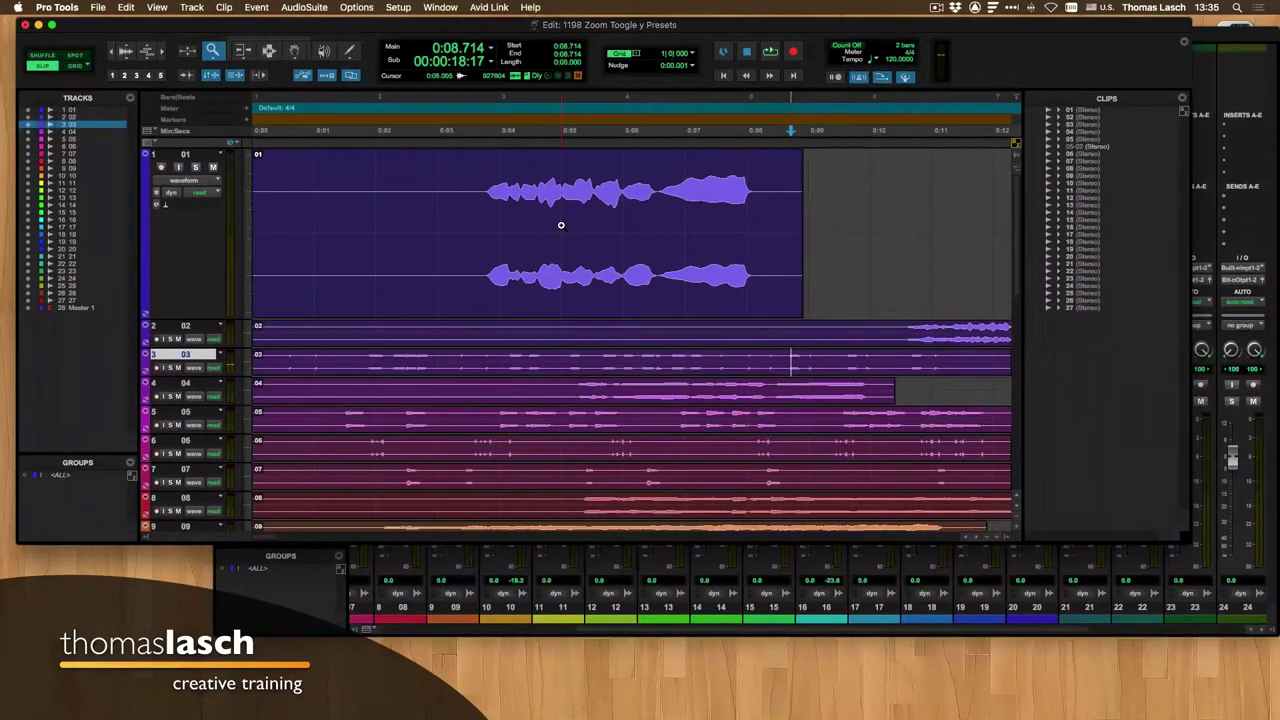
# Step: Use the Zoomer tool to zoom in and out repeatedly around the middle of track 01's clip
pyautogui.click(564, 217)
pyautogui.click(564, 217)
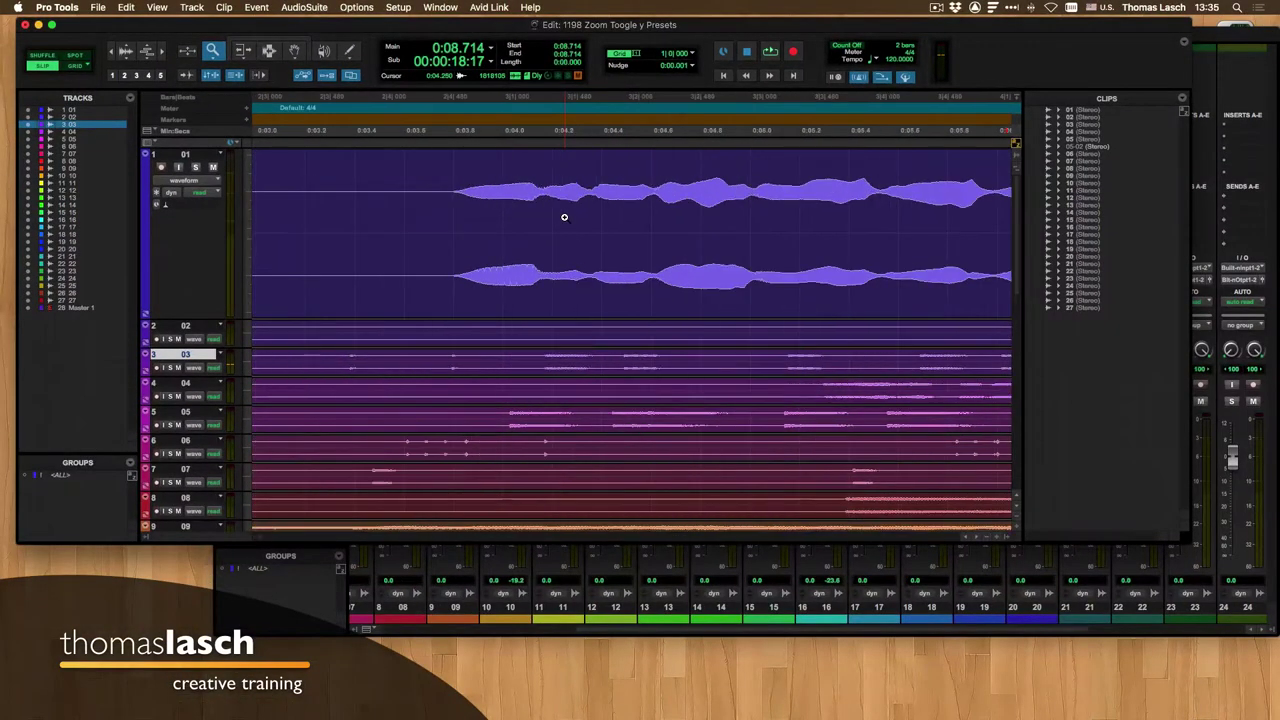
pyautogui.keyDown('alt'); pyautogui.click(564, 217); pyautogui.keyUp('alt')
pyautogui.keyDown('alt'); pyautogui.click(564, 217); pyautogui.keyUp('alt')
pyautogui.keyDown('alt'); pyautogui.click(564, 217); pyautogui.keyUp('alt')
pyautogui.click(564, 217)
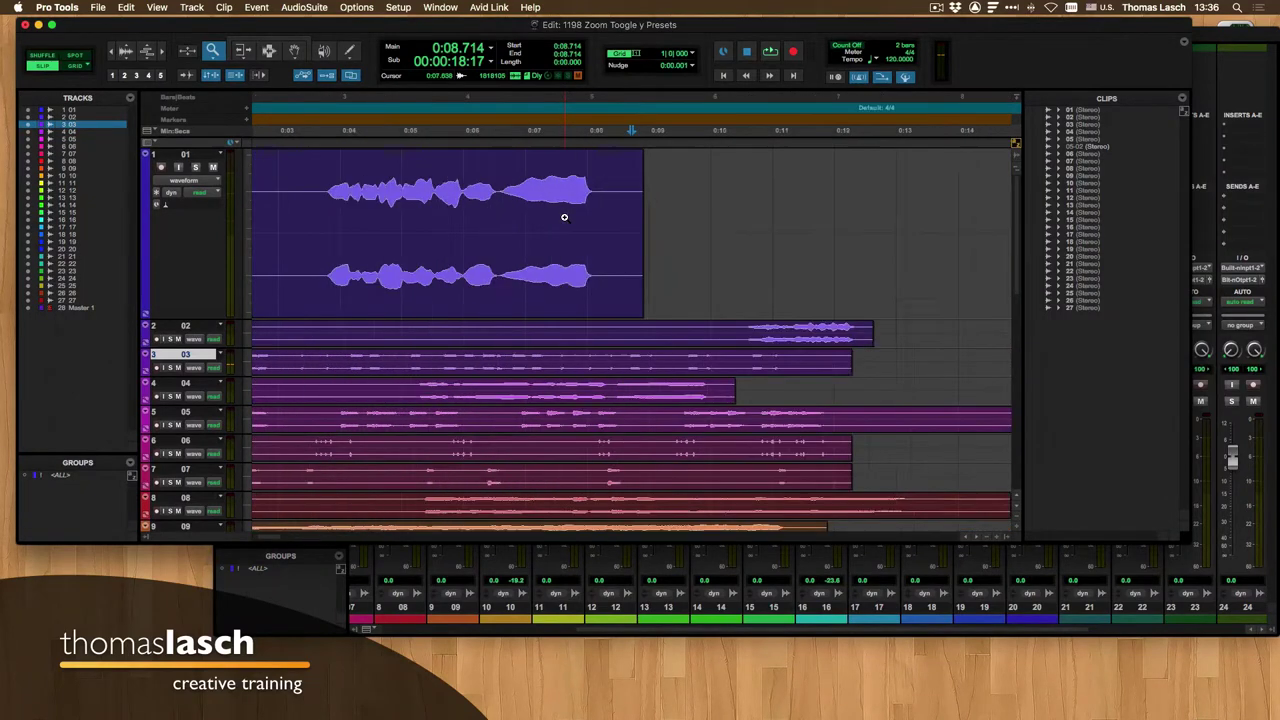
pyautogui.keyDown('alt'); pyautogui.click(564, 217); pyautogui.keyUp('alt')
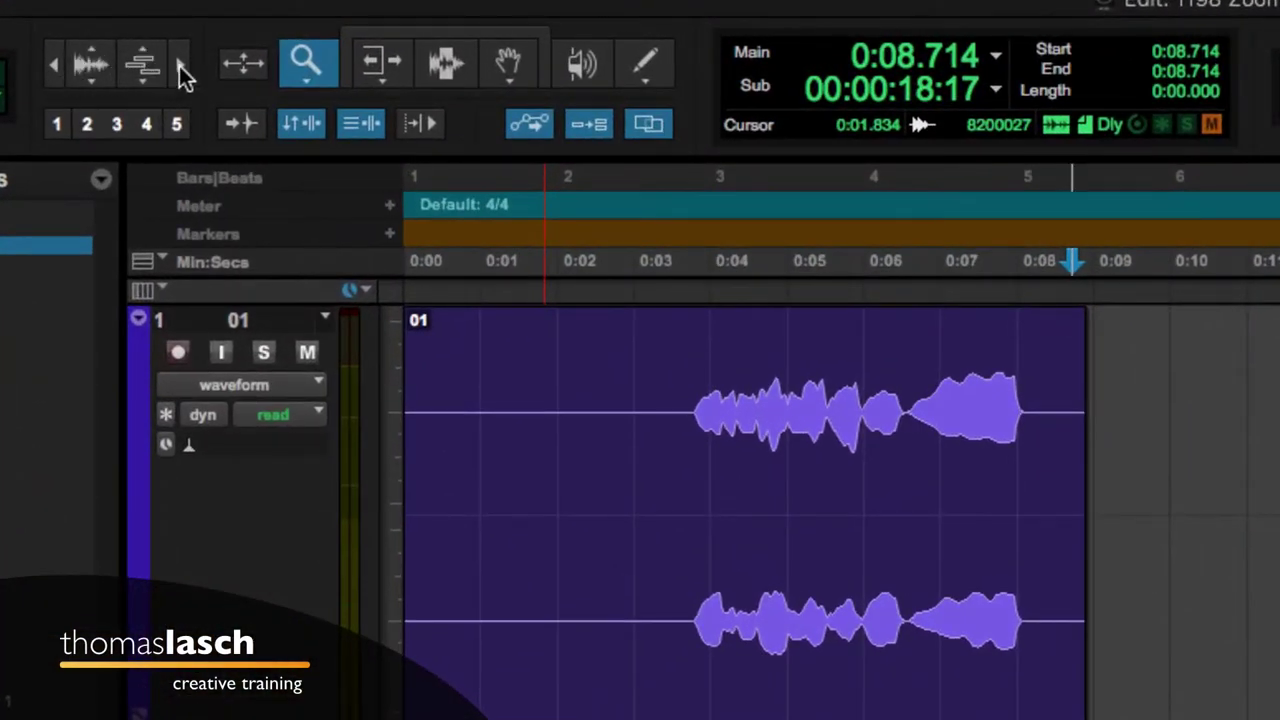
# Step: Adjust the horizontal zoom with the dedicated zoom controls, in single increments and continuously, until track 01's clip is moderately compressed
pyautogui.click(53, 64)
pyautogui.click(53, 64)
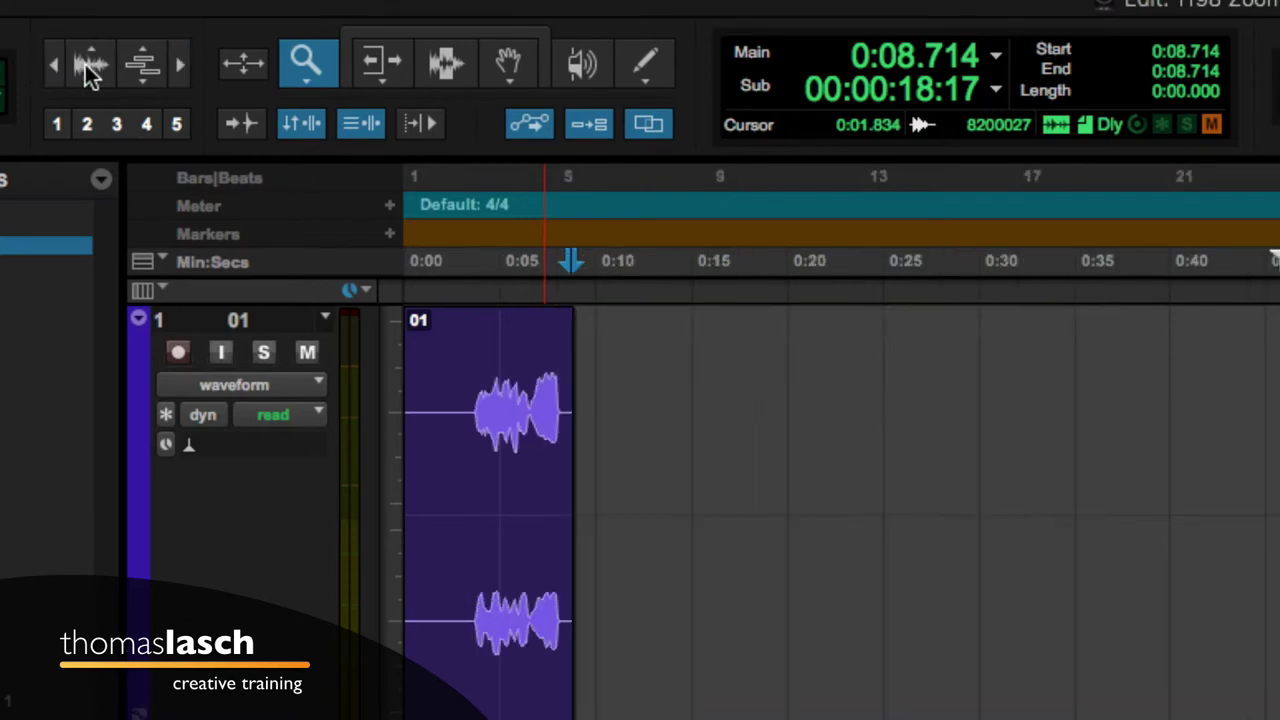
pyautogui.click(178, 68)
pyautogui.click(178, 68)
pyautogui.click(180, 68)
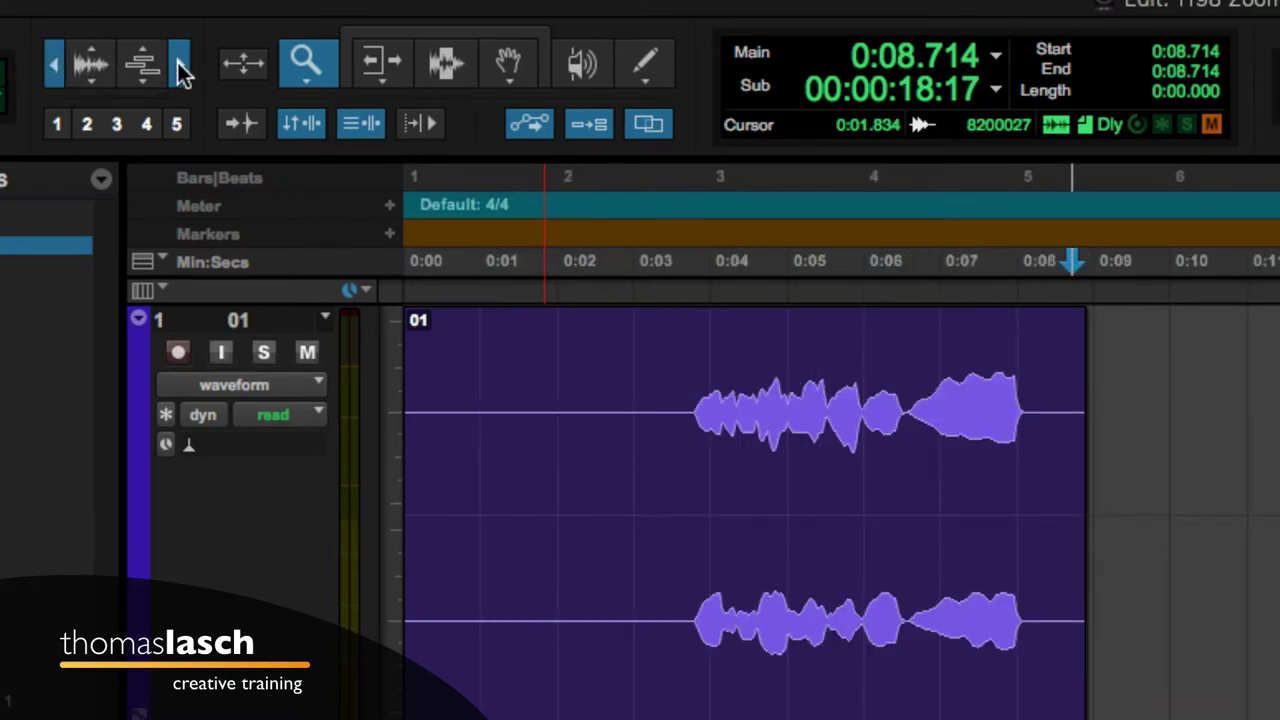
pyautogui.moveTo(268, 64); pyautogui.dragTo(180, 70)
pyautogui.click(58, 64)
pyautogui.moveTo(58, 64); pyautogui.dragTo(176, 64)
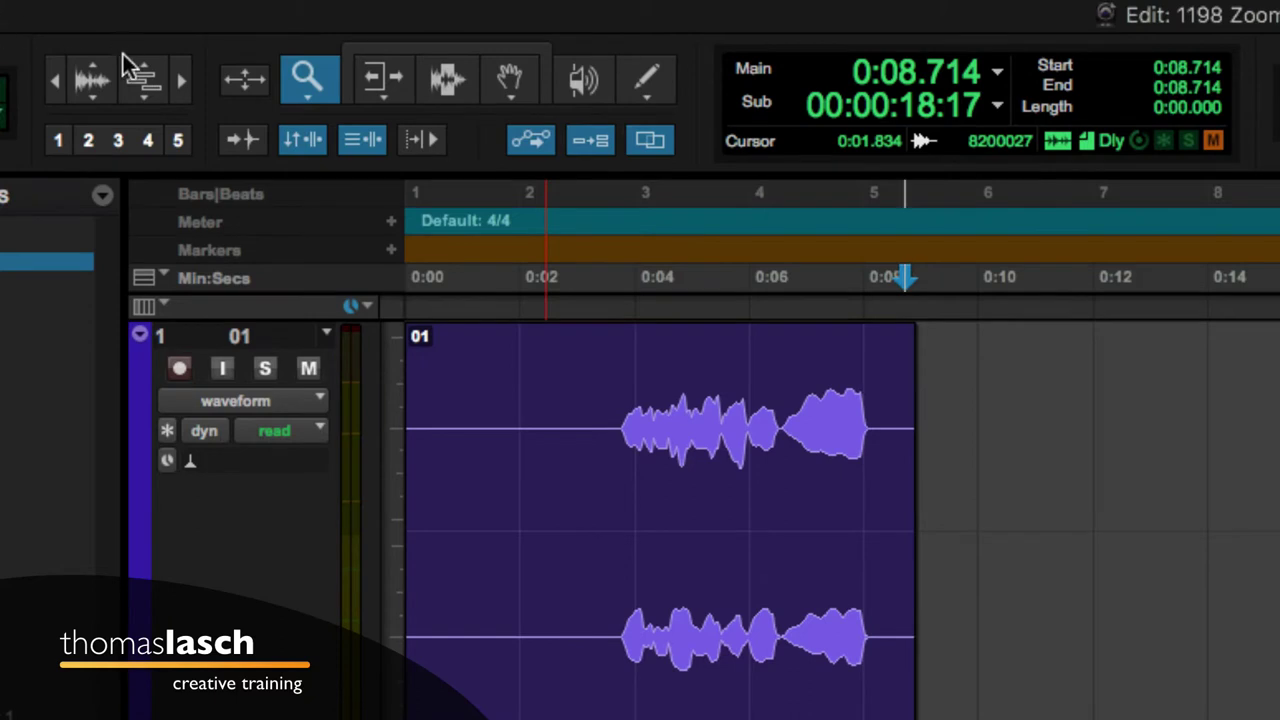
# Step: Magnify and reduce the audio waveforms vertically, returning them to their normal amplitude display
pyautogui.click(95, 78)
pyautogui.click(97, 80)
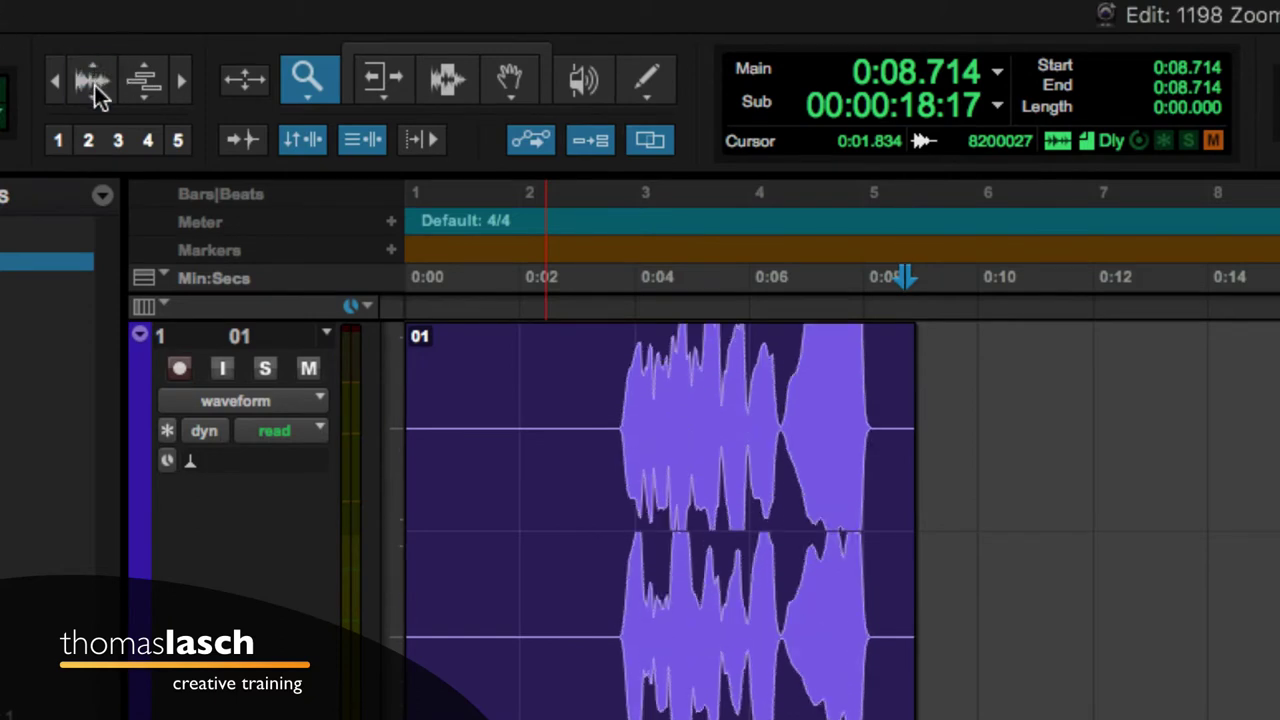
pyautogui.click(91, 92)
pyautogui.click(91, 92)
pyautogui.click(92, 72)
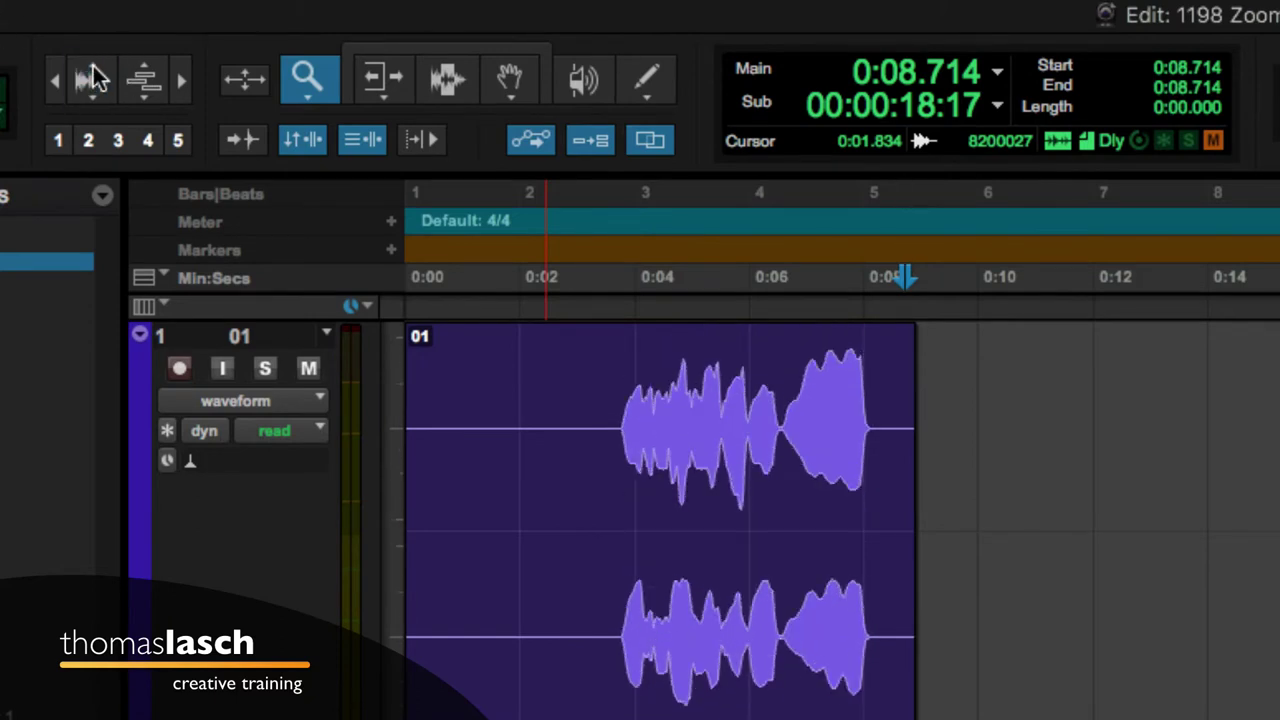
pyautogui.click(92, 72)
pyautogui.click(97, 100)
pyautogui.click(97, 100)
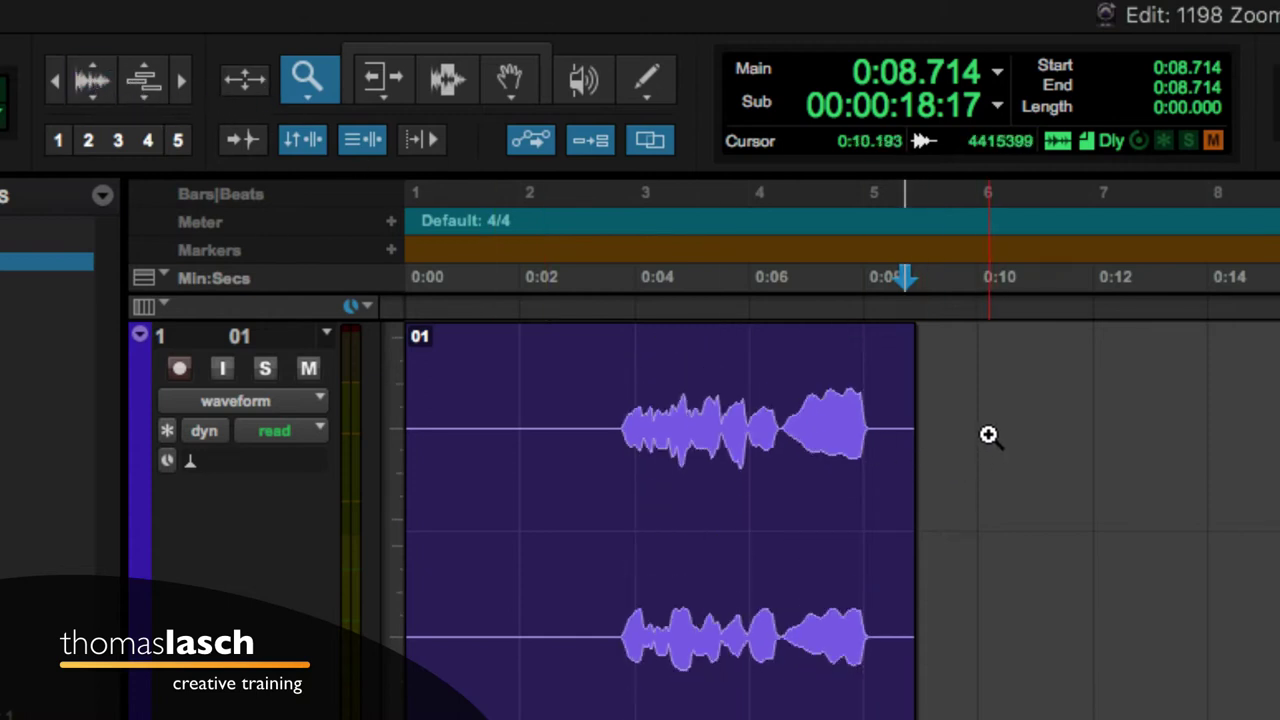
# Step: Magnify all audio waveforms vertically until track 01 is filled, and reset the view to the whole session with the Zoomer tool
pyautogui.click(92, 72)
pyautogui.click(92, 72)
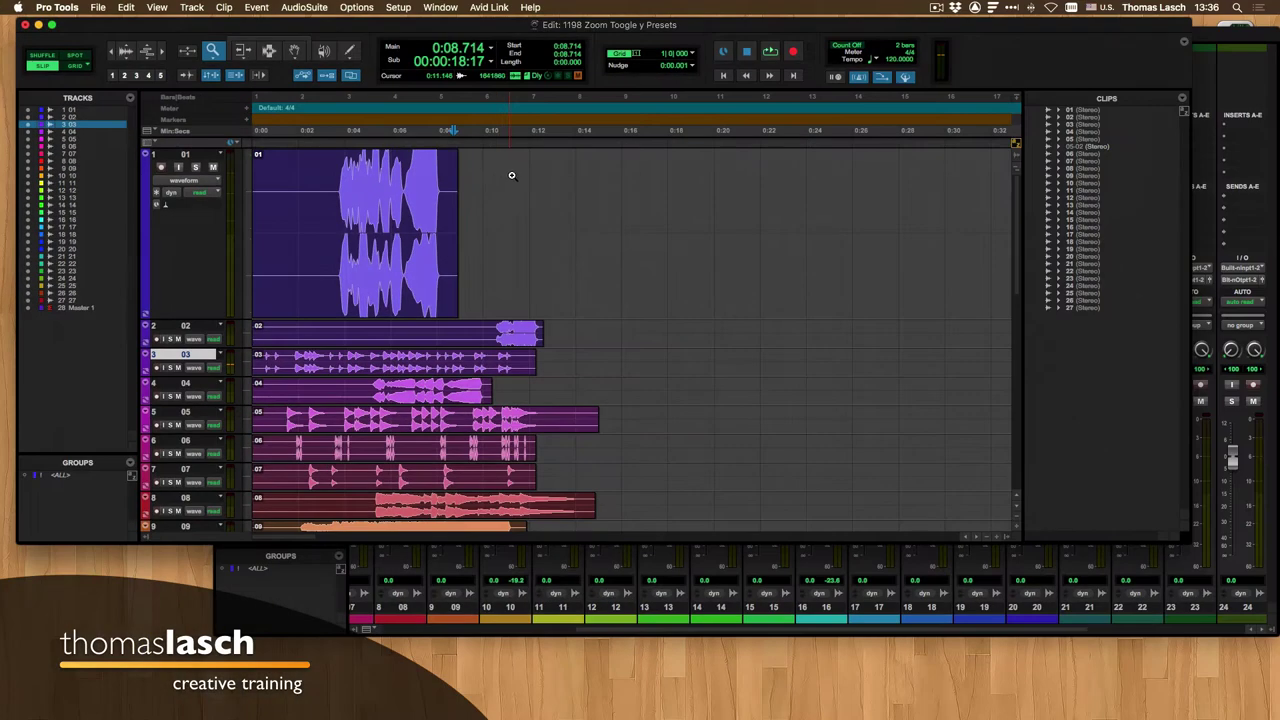
pyautogui.click(125, 52)
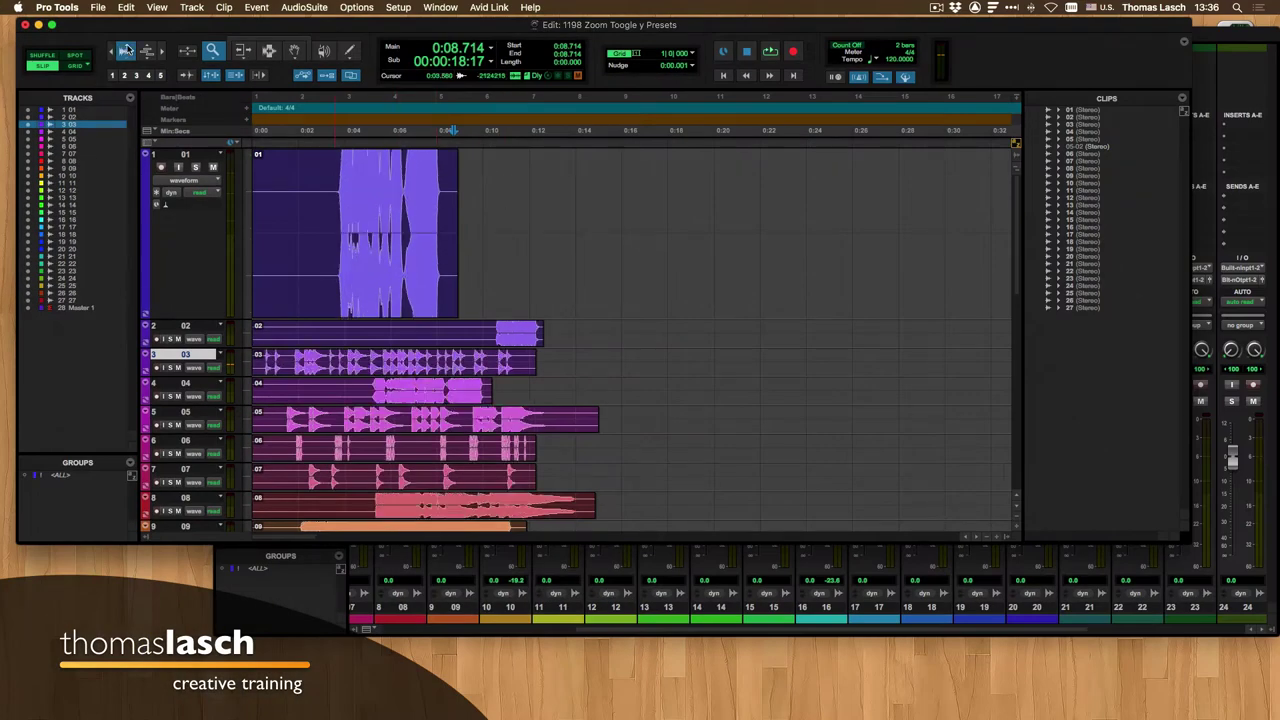
pyautogui.click(126, 51)
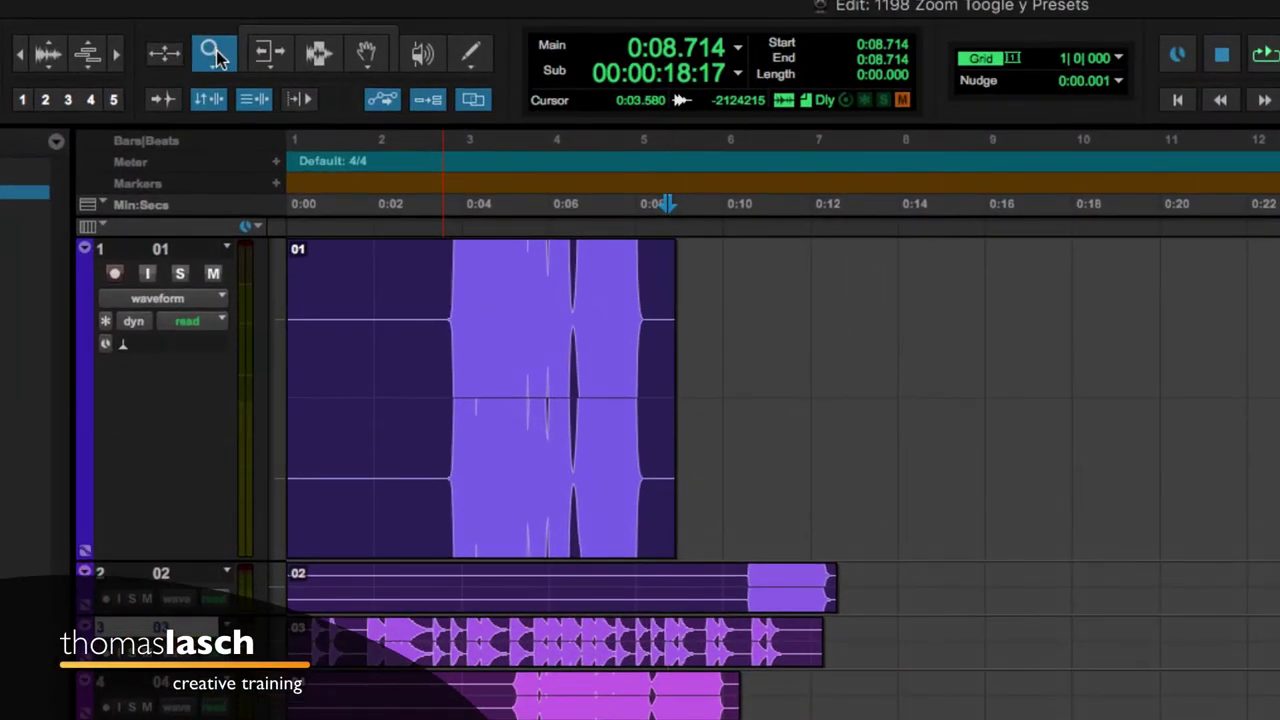
pyautogui.doubleClick(213, 51)
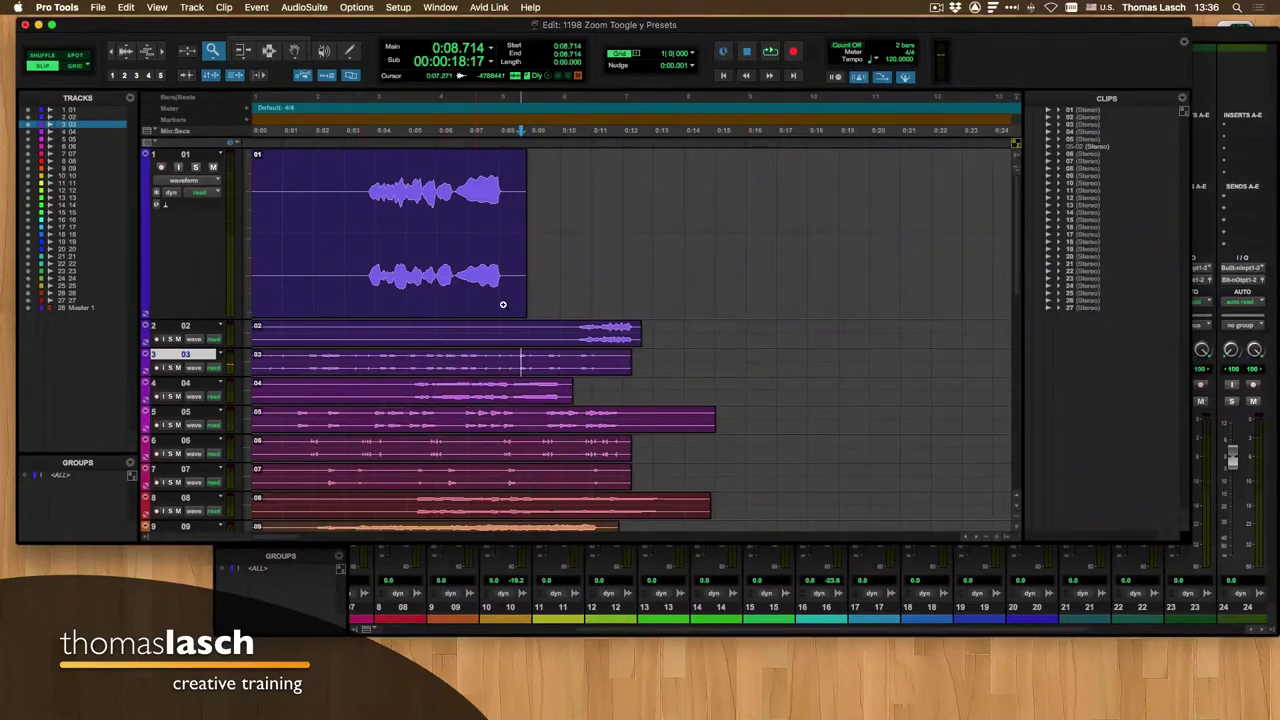
# Step: Hide the Clips list and the Tracks and Groups lists, and fit the whole session into the widened Edit window
pyautogui.scroll(-10, 591, 314)
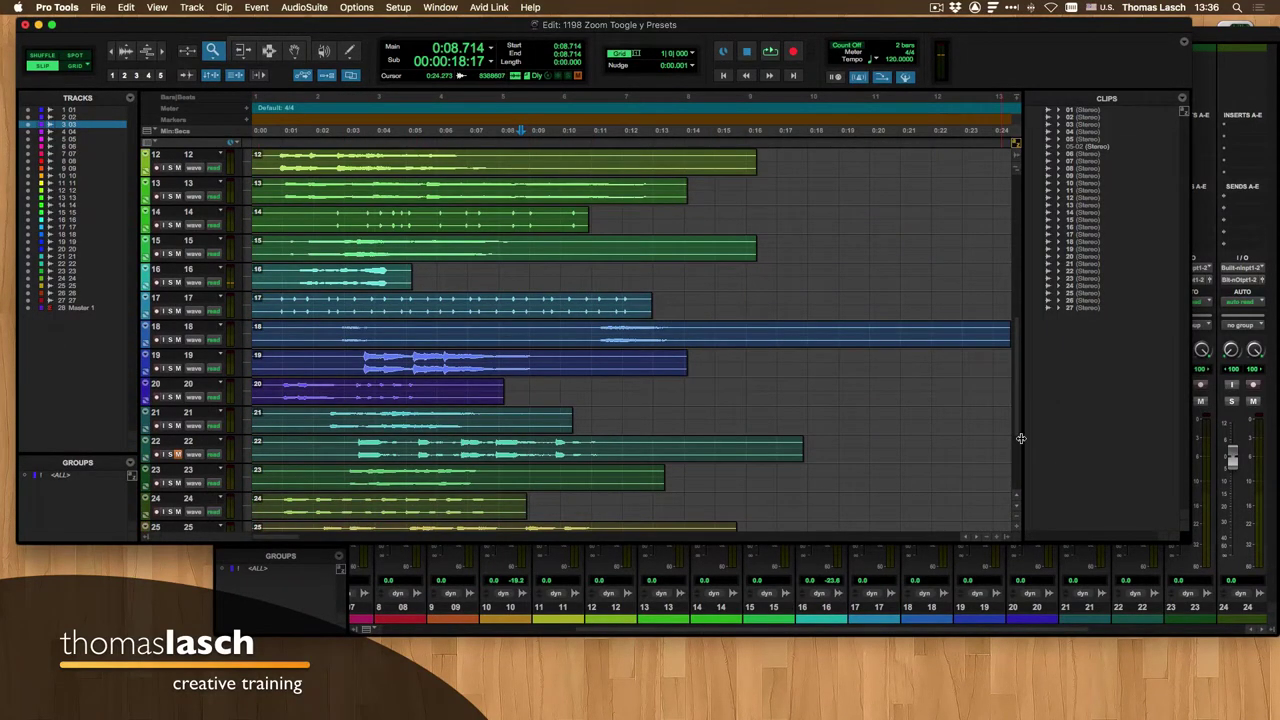
pyautogui.click(1008, 540)
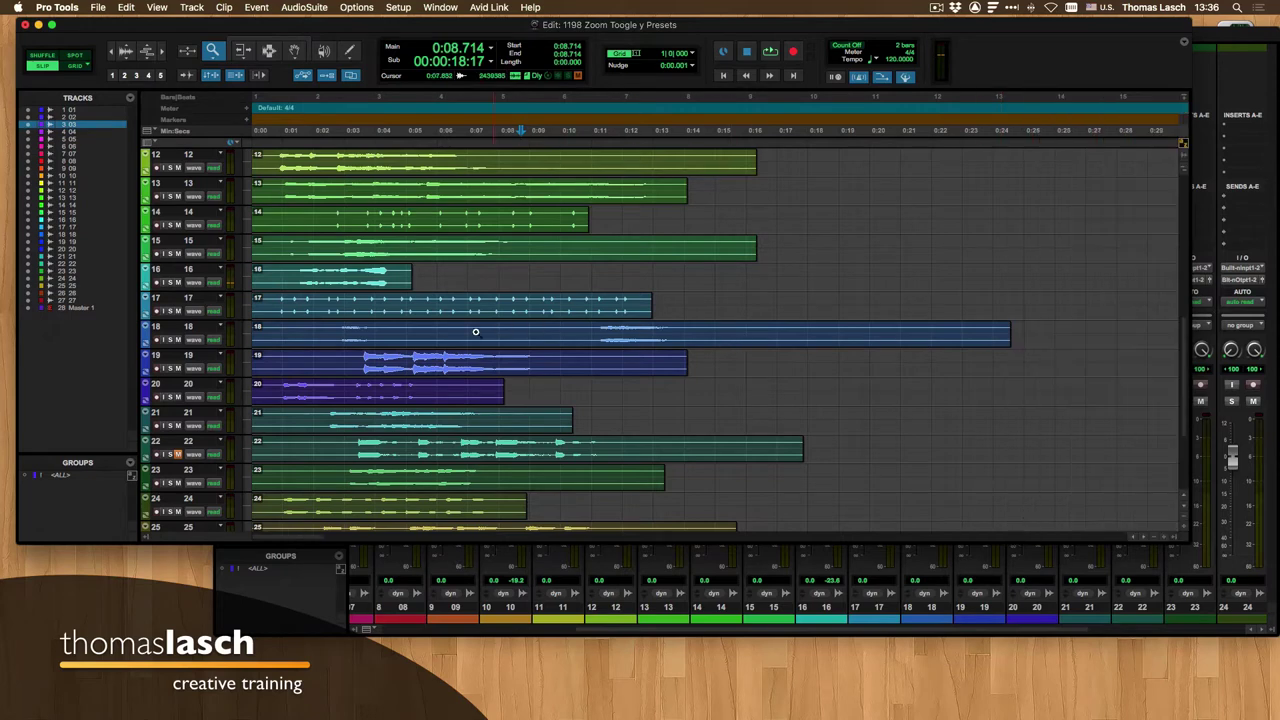
pyautogui.click(150, 538)
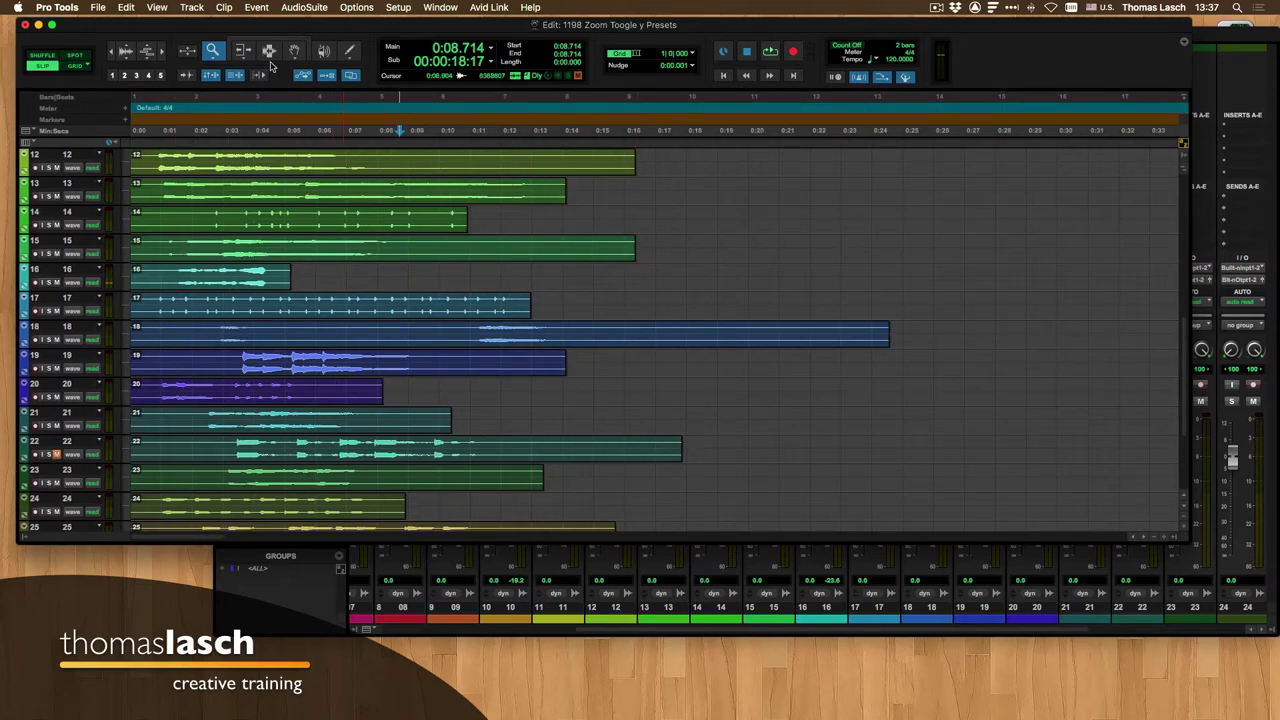
pyautogui.doubleClick(213, 50)
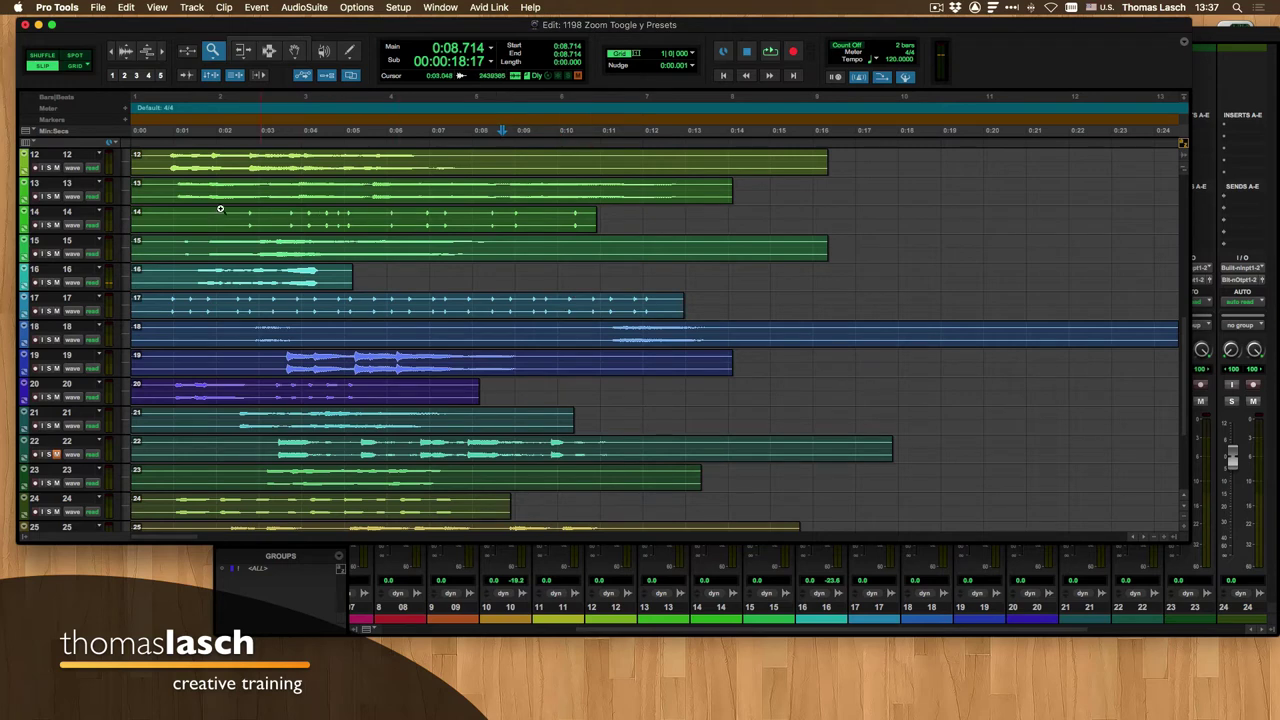
# Step: Enlarge track 12 to nearly the full window height and zoom in on its clip from about 0:02 to 0:09
pyautogui.hotkey('ctrl', 'e')
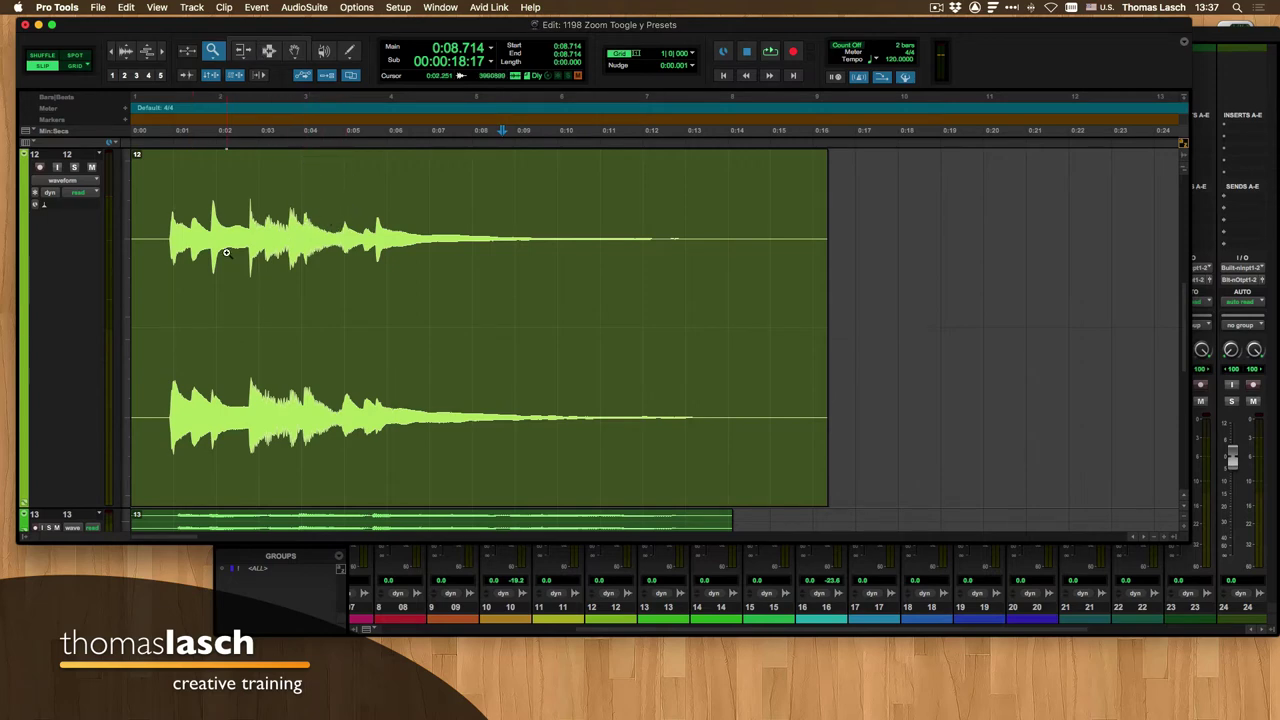
pyautogui.moveTo(227, 230); pyautogui.dragTo(457, 269)
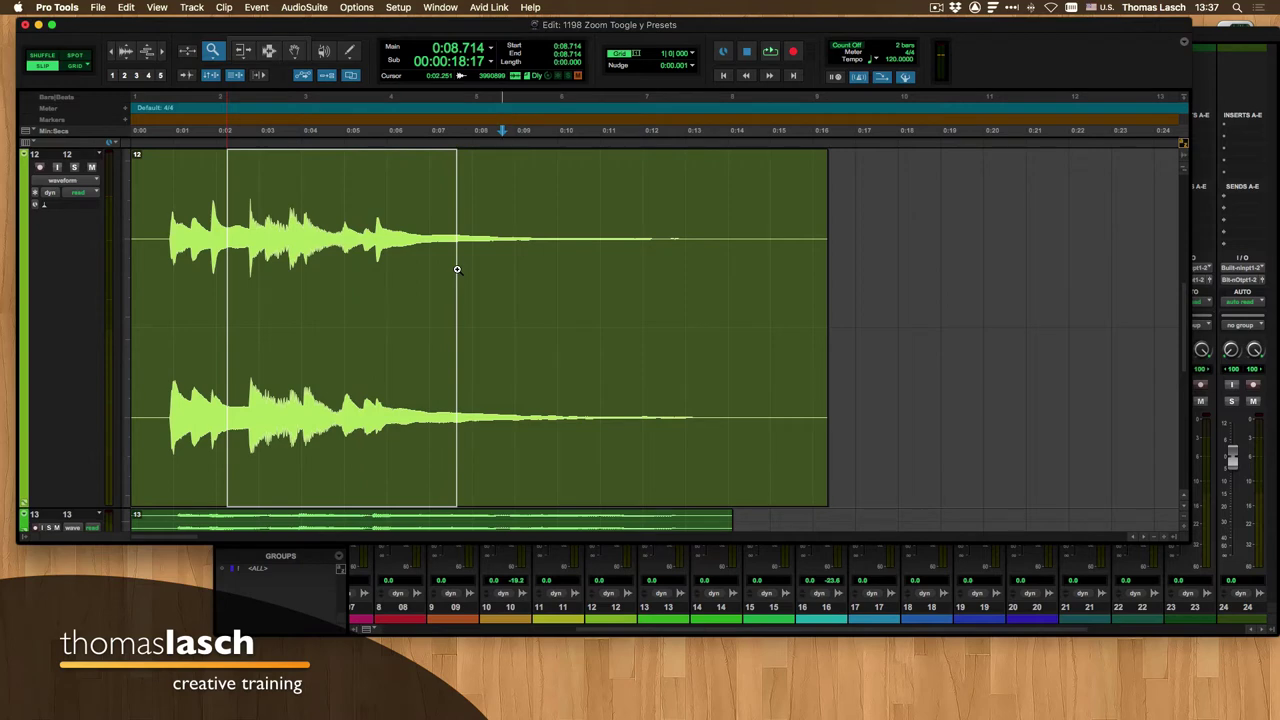
pyautogui.moveTo(457, 269); pyautogui.dragTo(532, 268)
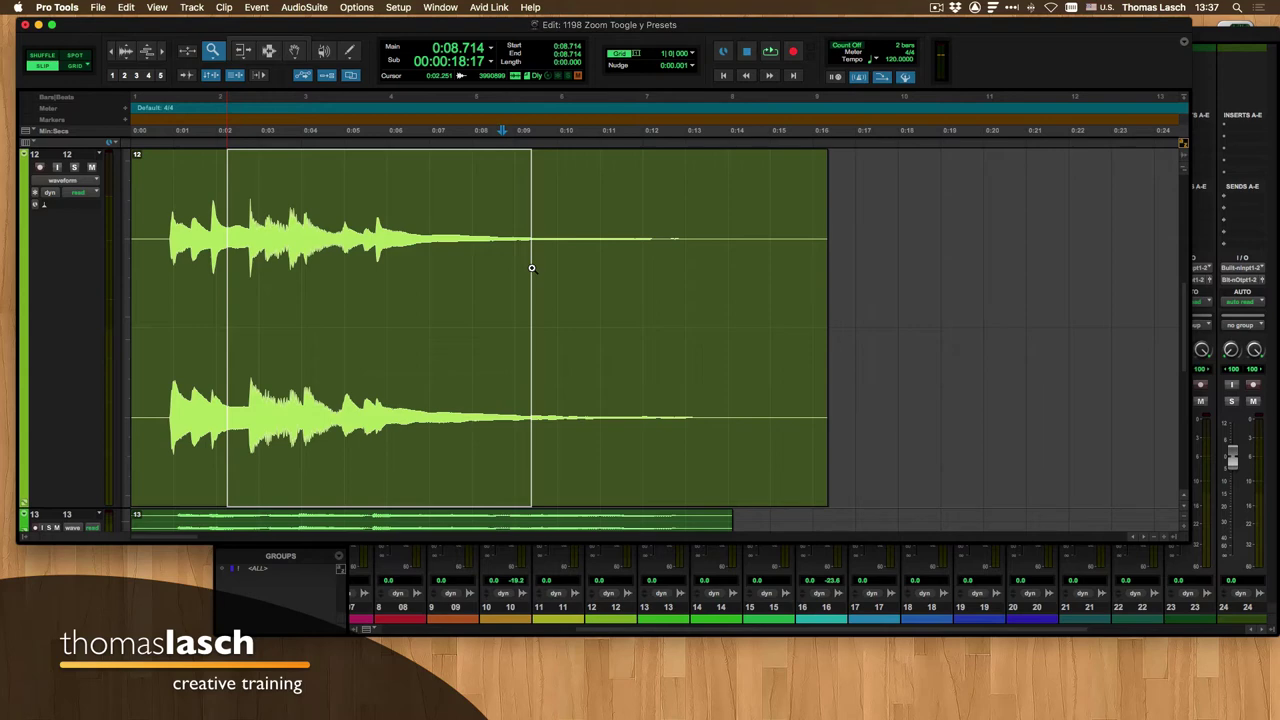
pyautogui.moveTo(532, 268); pyautogui.dragTo(532, 268)
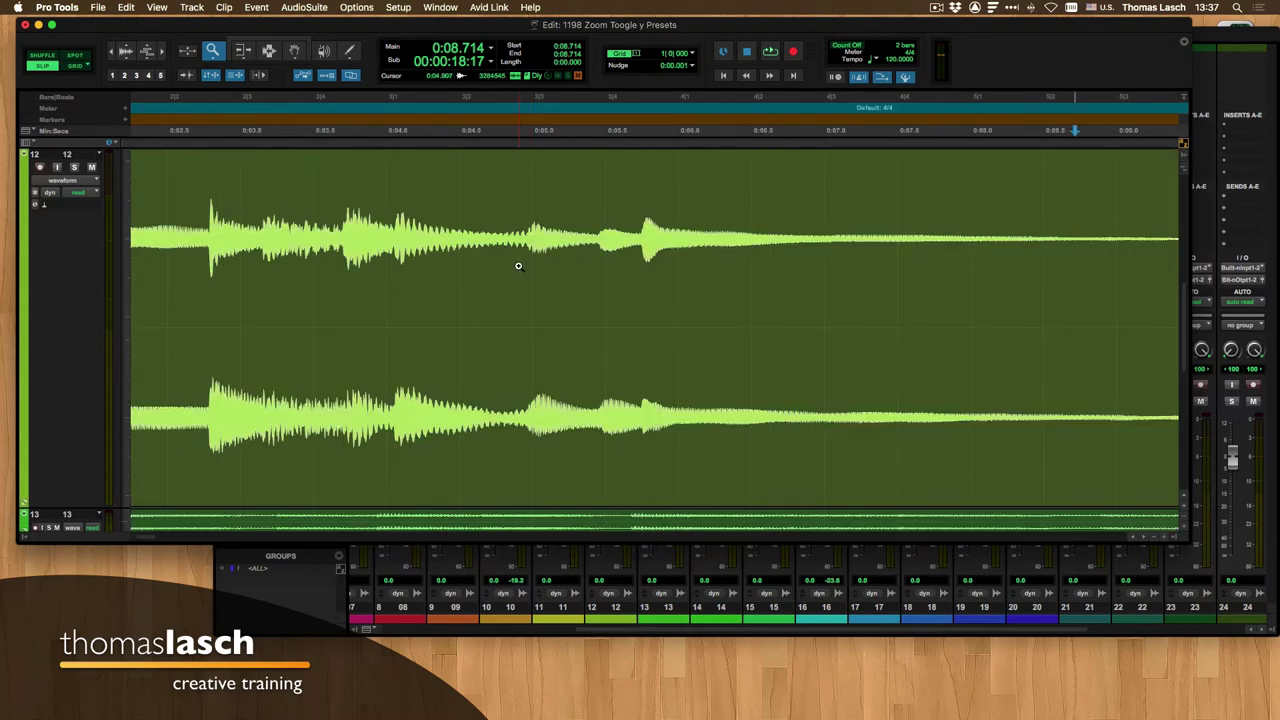
# Step: Zoom out horizontally from track 12 until the timeline extends to about 1:35
pyautogui.keyDown('alt'); pyautogui.click(489, 288); pyautogui.keyUp('alt')
pyautogui.keyDown('alt'); pyautogui.click(489, 288); pyautogui.keyUp('alt')
pyautogui.keyDown('alt'); pyautogui.click(489, 287); pyautogui.keyUp('alt')
pyautogui.keyDown('alt'); pyautogui.click(489, 287); pyautogui.keyUp('alt')
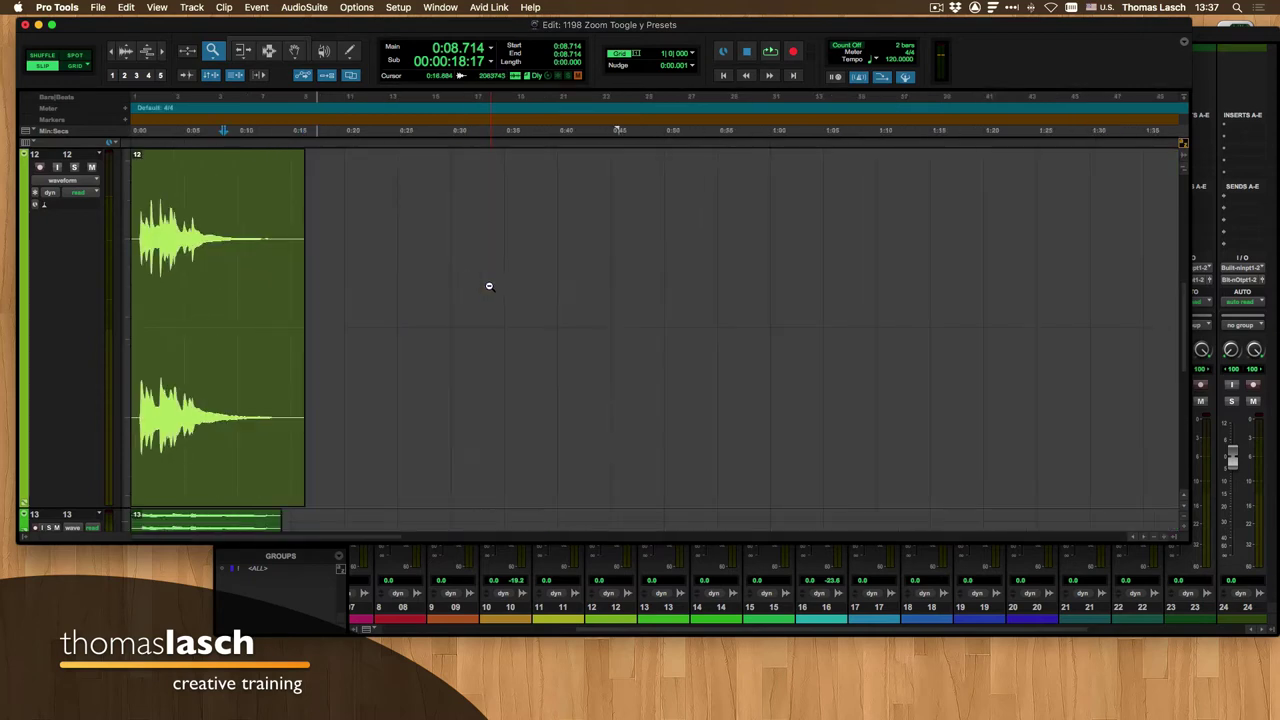
# Step: Zoom in horizontally on track 12 near 0:05 down to single wave cycles, and zoom back out past 3:00 on the timeline
pyautogui.moveTo(166, 241); pyautogui.dragTo(244, 241)
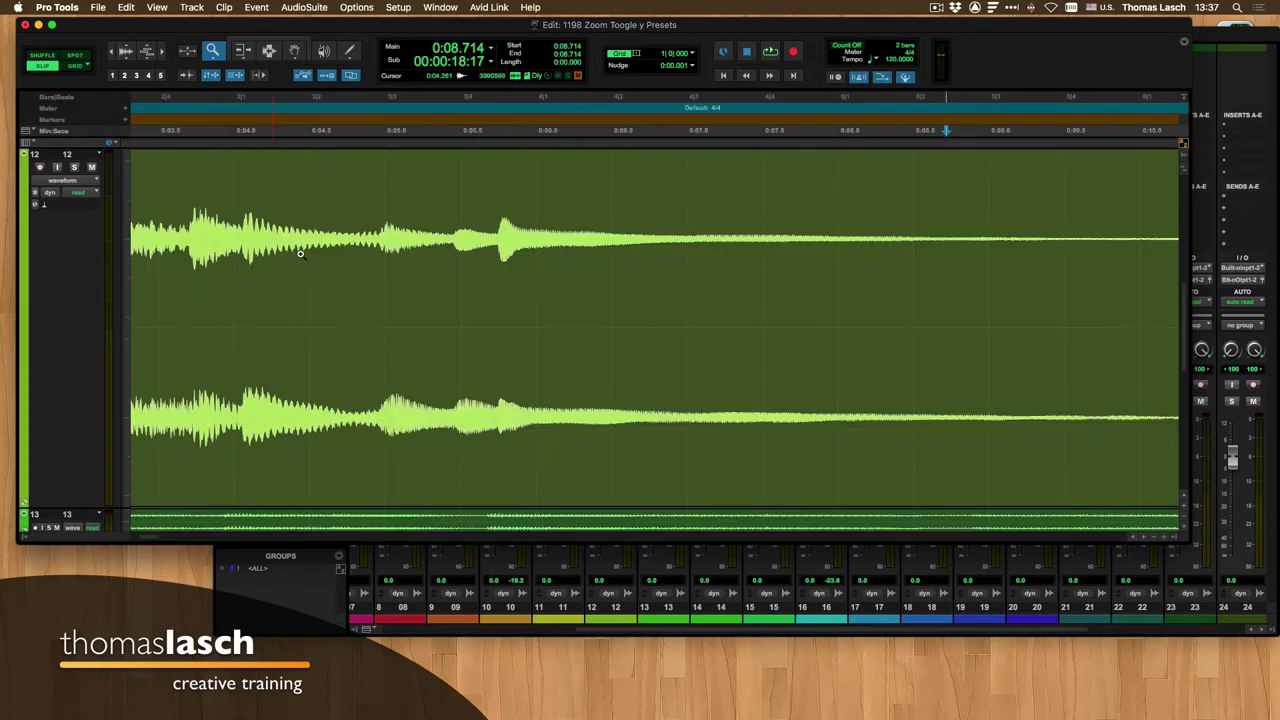
pyautogui.moveTo(350, 241); pyautogui.dragTo(566, 232)
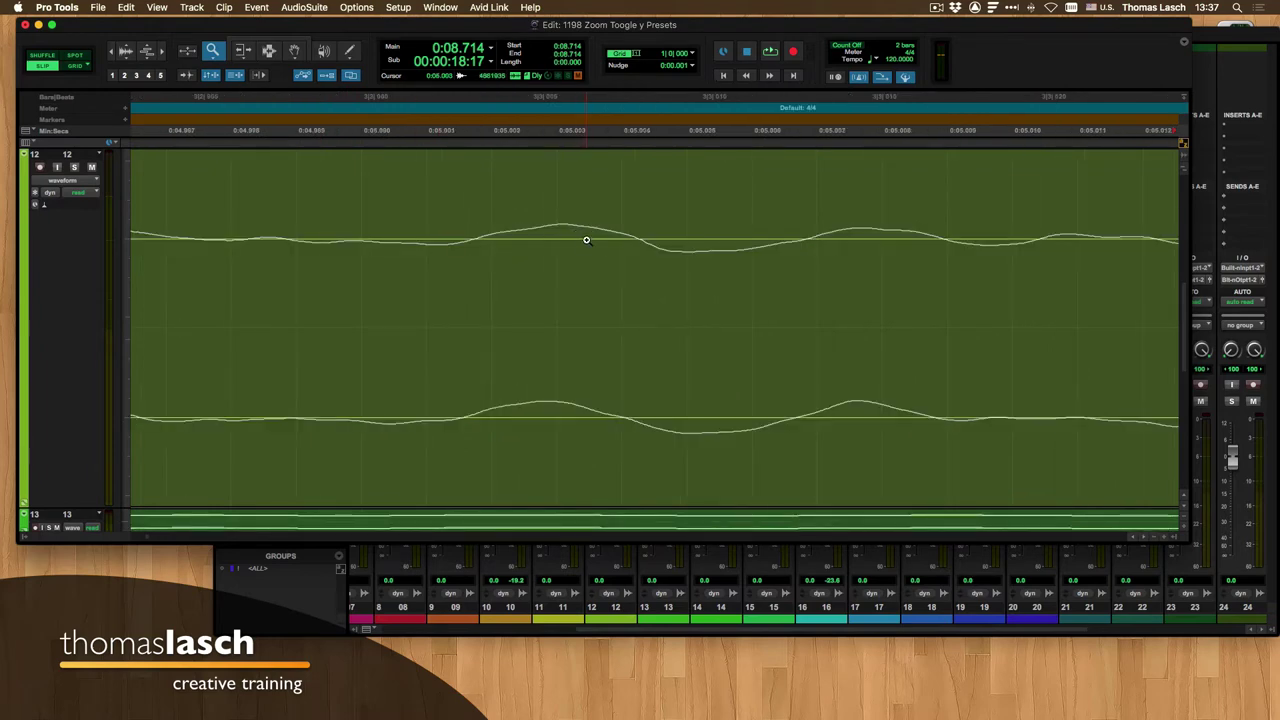
pyautogui.scroll(-12, 587, 240)
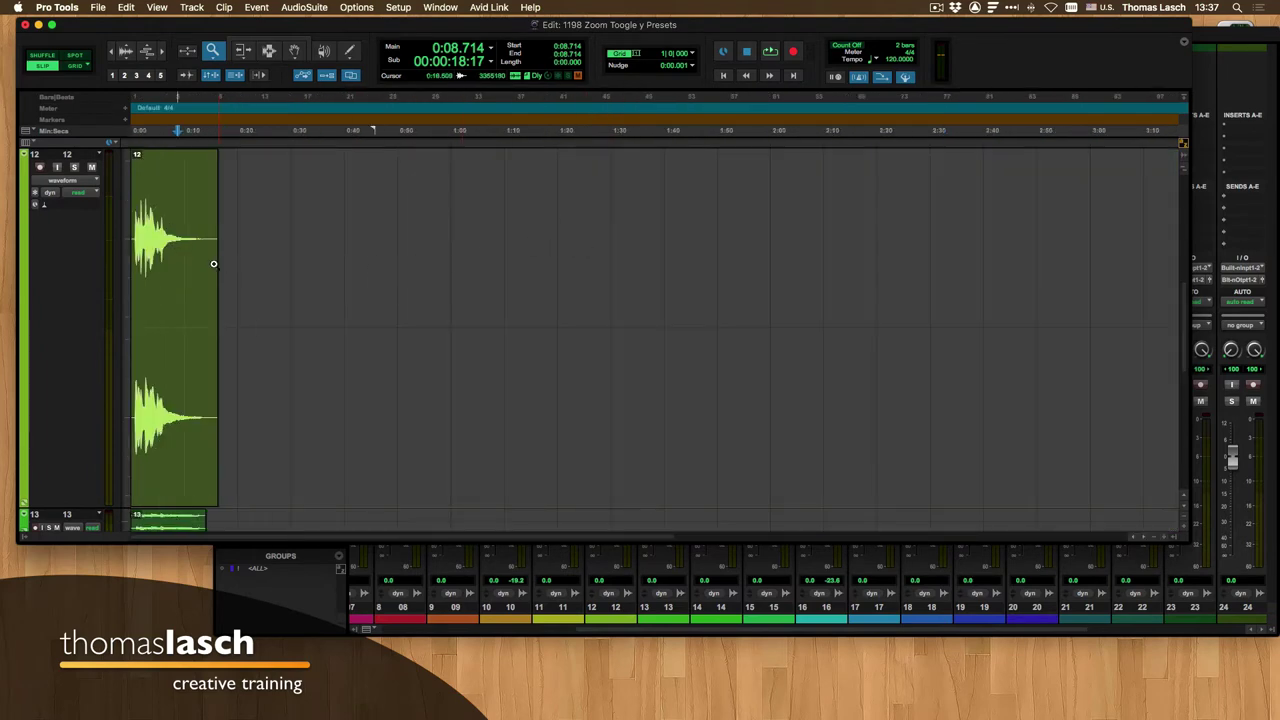
# Step: Zoom in on track 12 with the Zoomer tool until the timeline extends to about 0:24
pyautogui.click(160, 234)
pyautogui.click(184, 234)
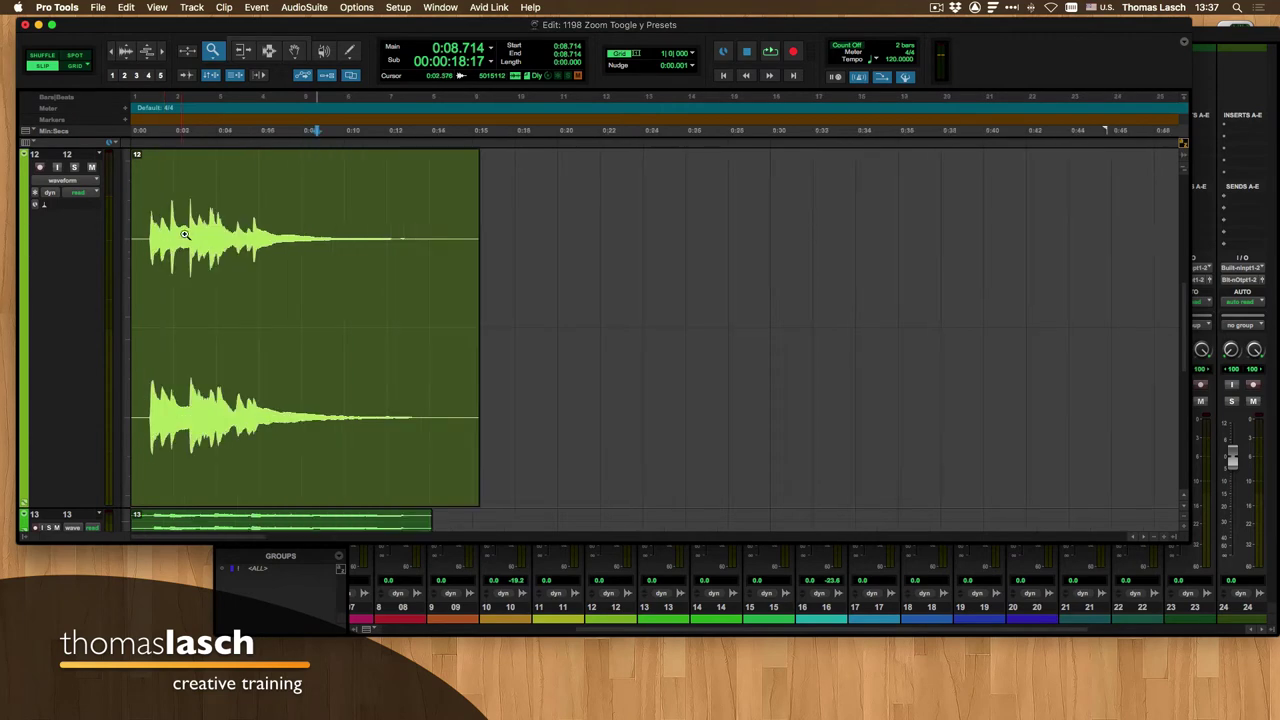
pyautogui.scroll(10, 203, 233)
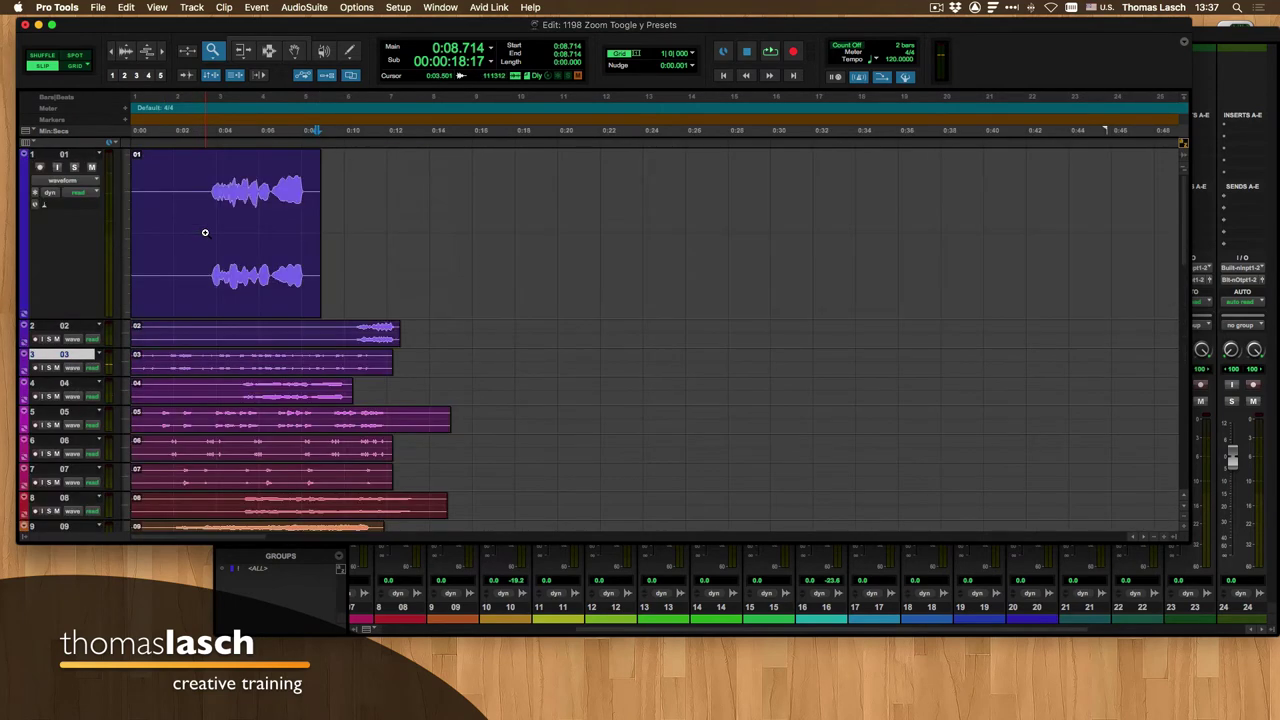
pyautogui.scroll(-10, 209, 234)
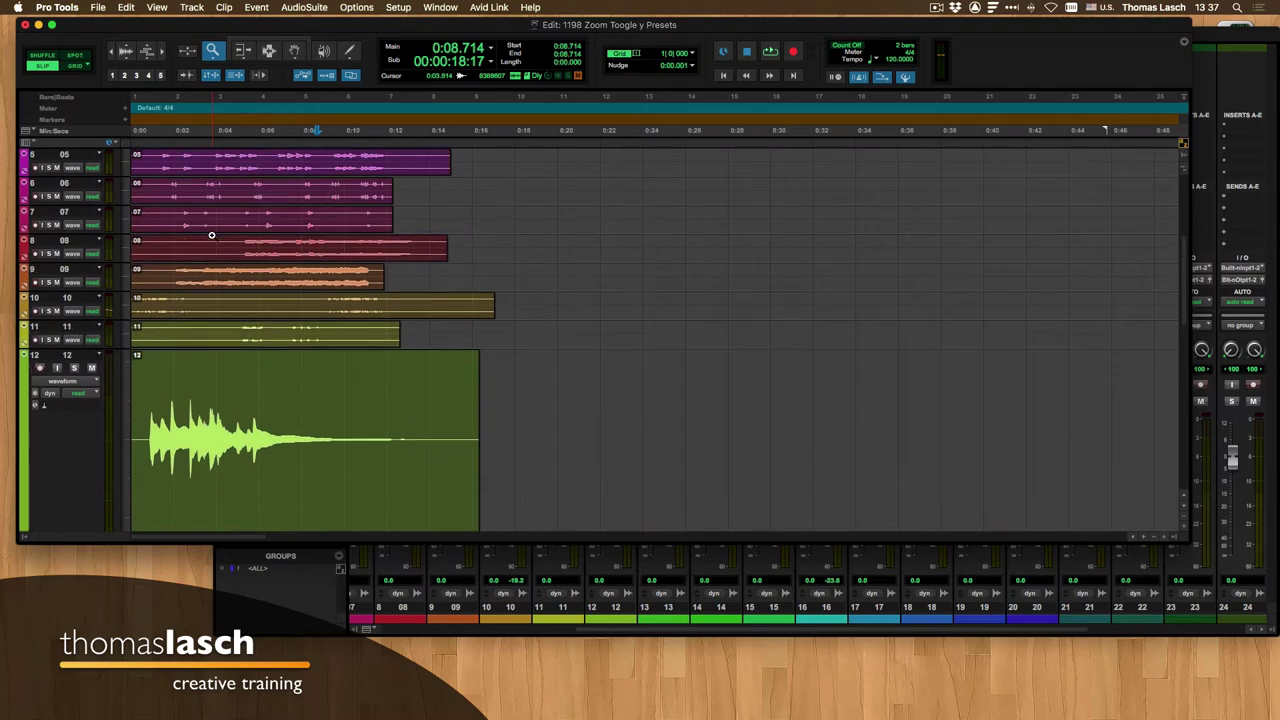
pyautogui.click(244, 425)
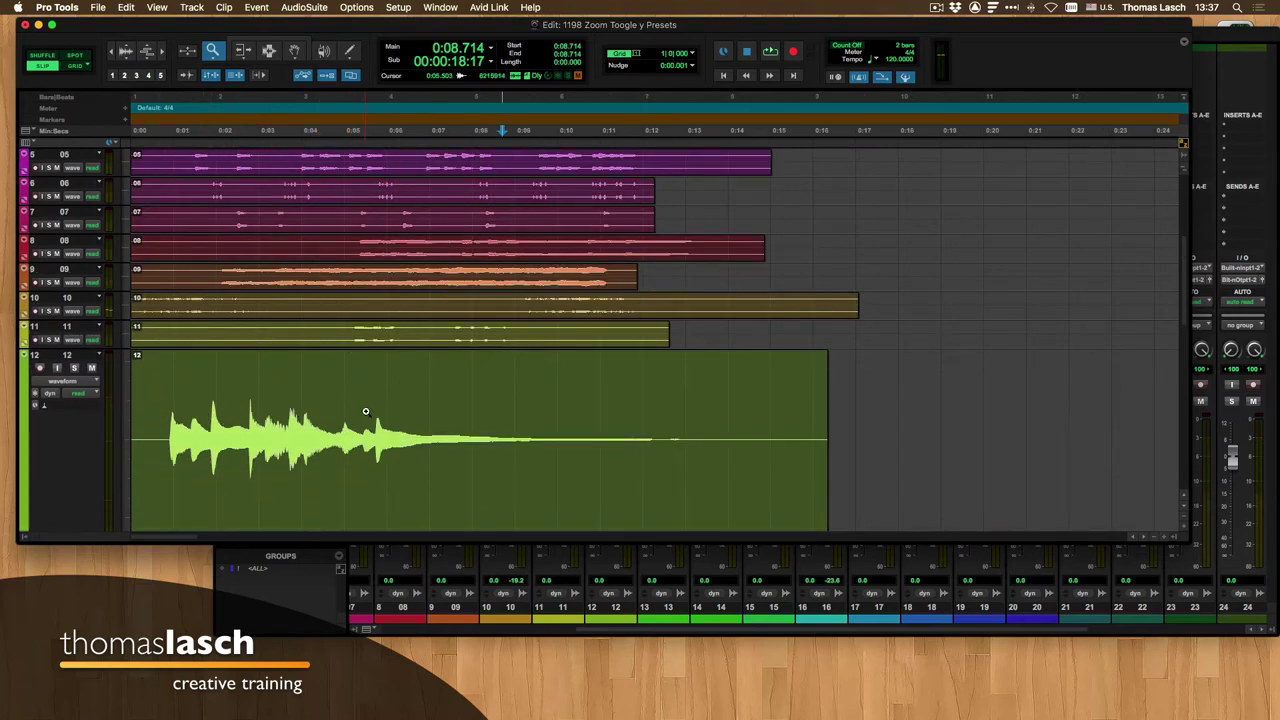
pyautogui.scroll(-5, 365, 411)
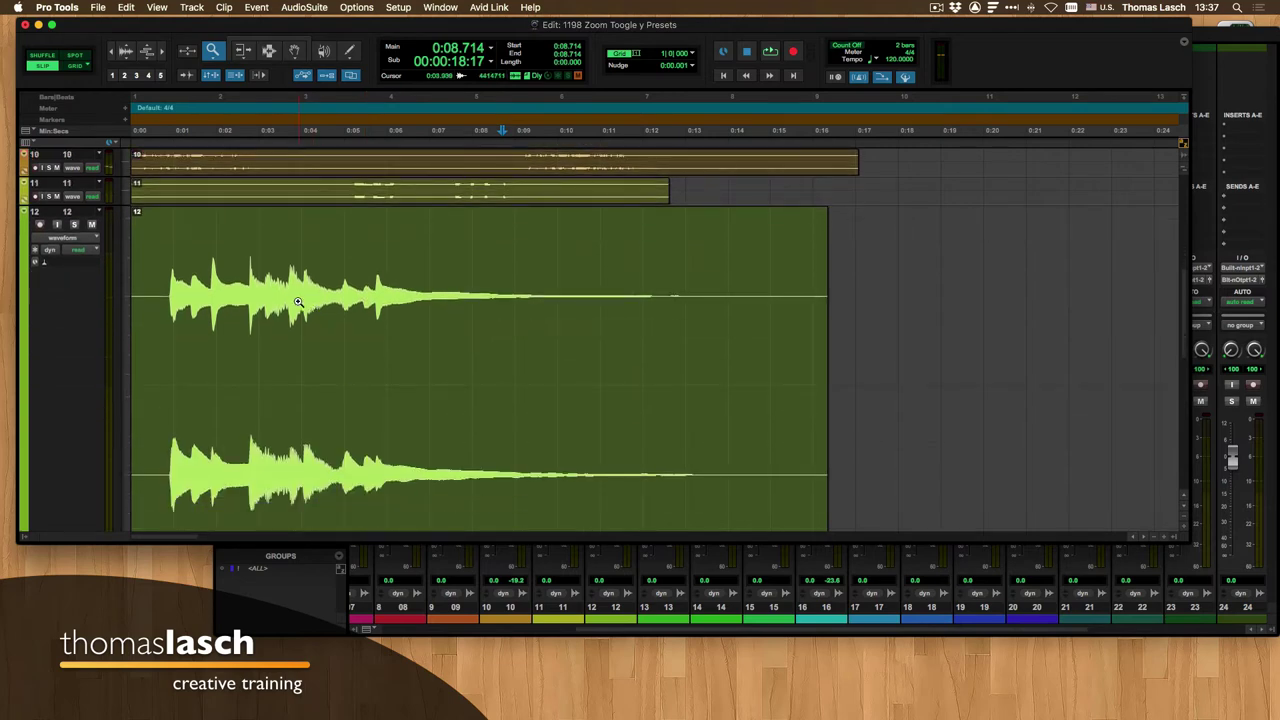
# Step: Magnify areas of track 12's clip both horizontally and vertically with the Zoomer tool, returning to the previous zoom each time
pyautogui.moveTo(285, 291); pyautogui.dragTo(435, 377)
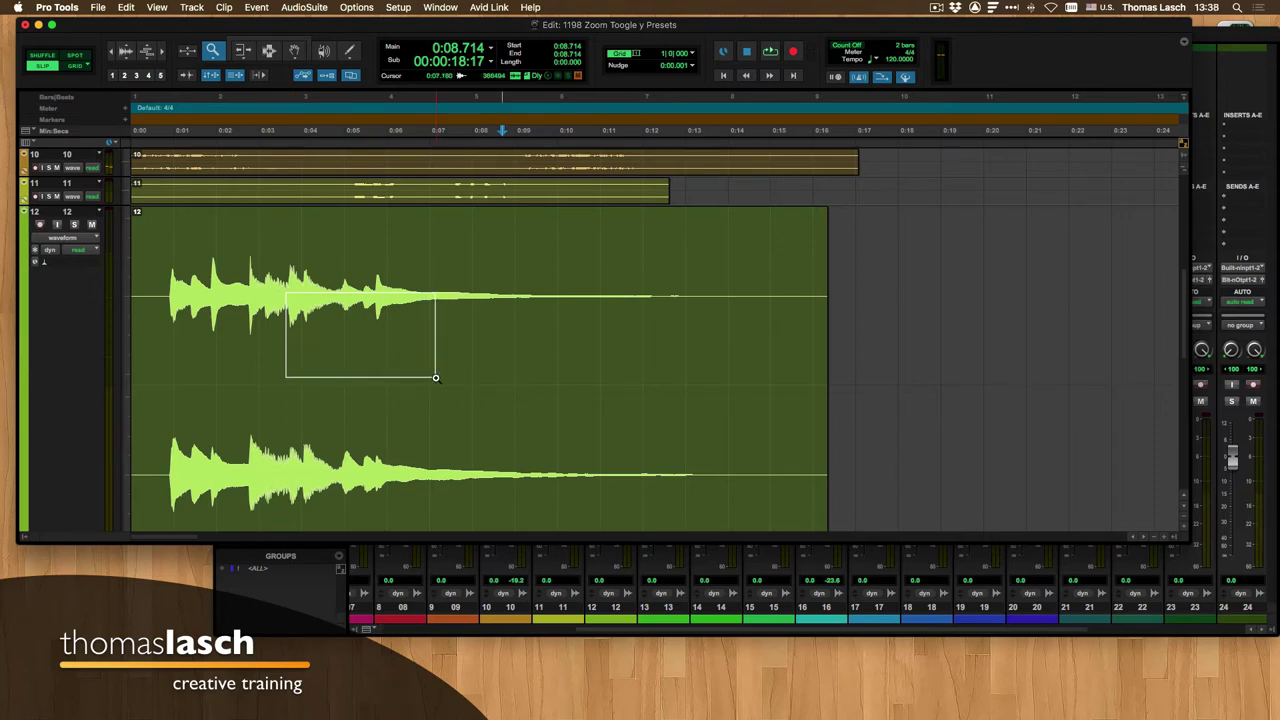
pyautogui.moveTo(435, 377); pyautogui.dragTo(436, 377)
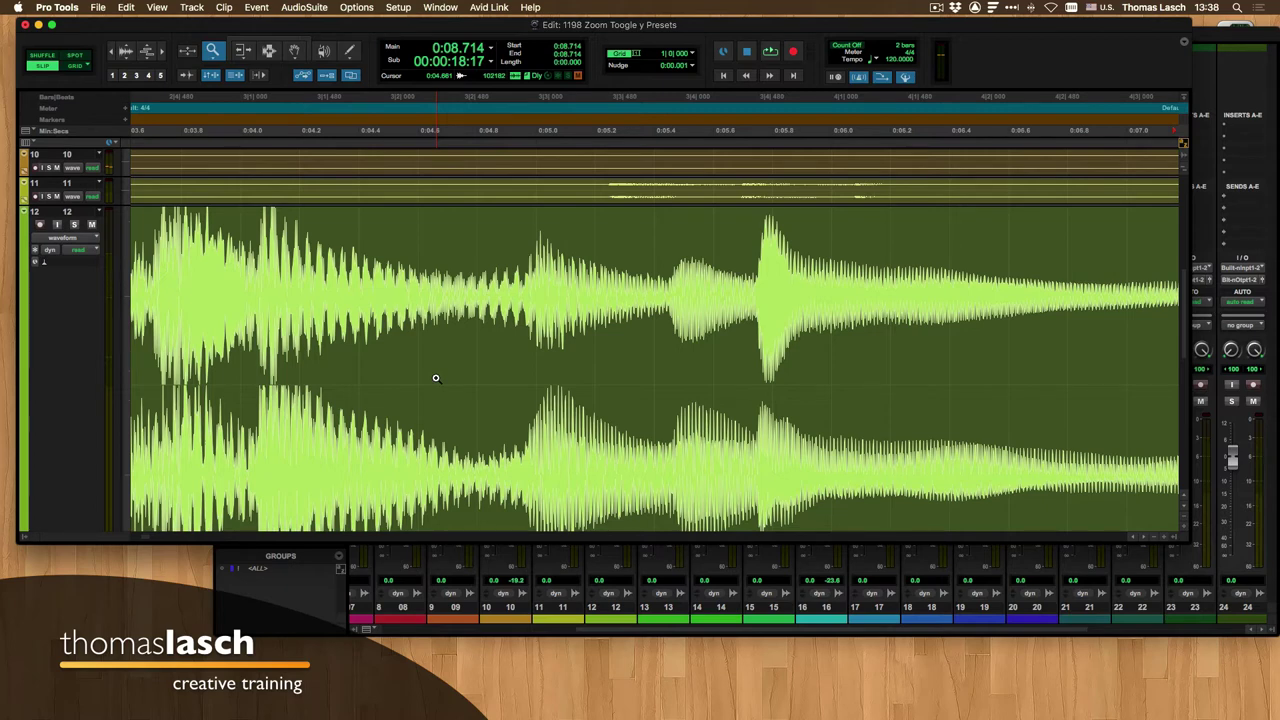
pyautogui.hotkey('ctrl', 'e')
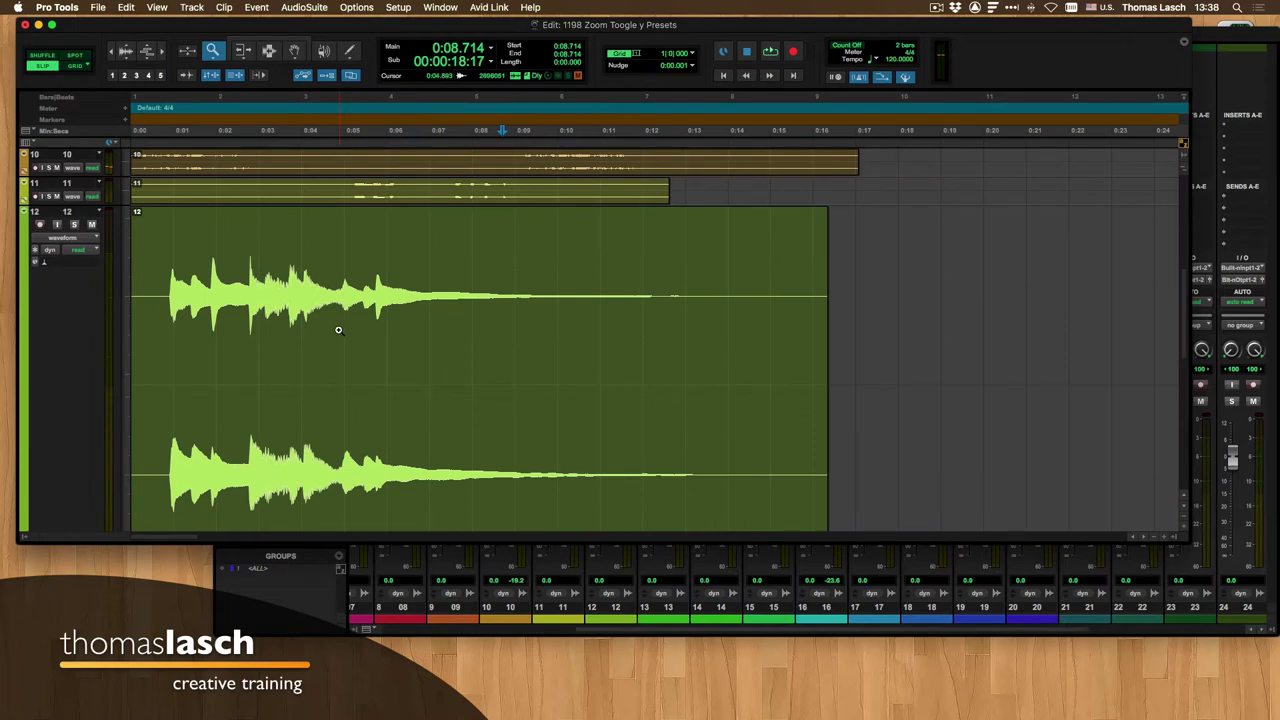
pyautogui.moveTo(339, 331); pyautogui.dragTo(405, 401)
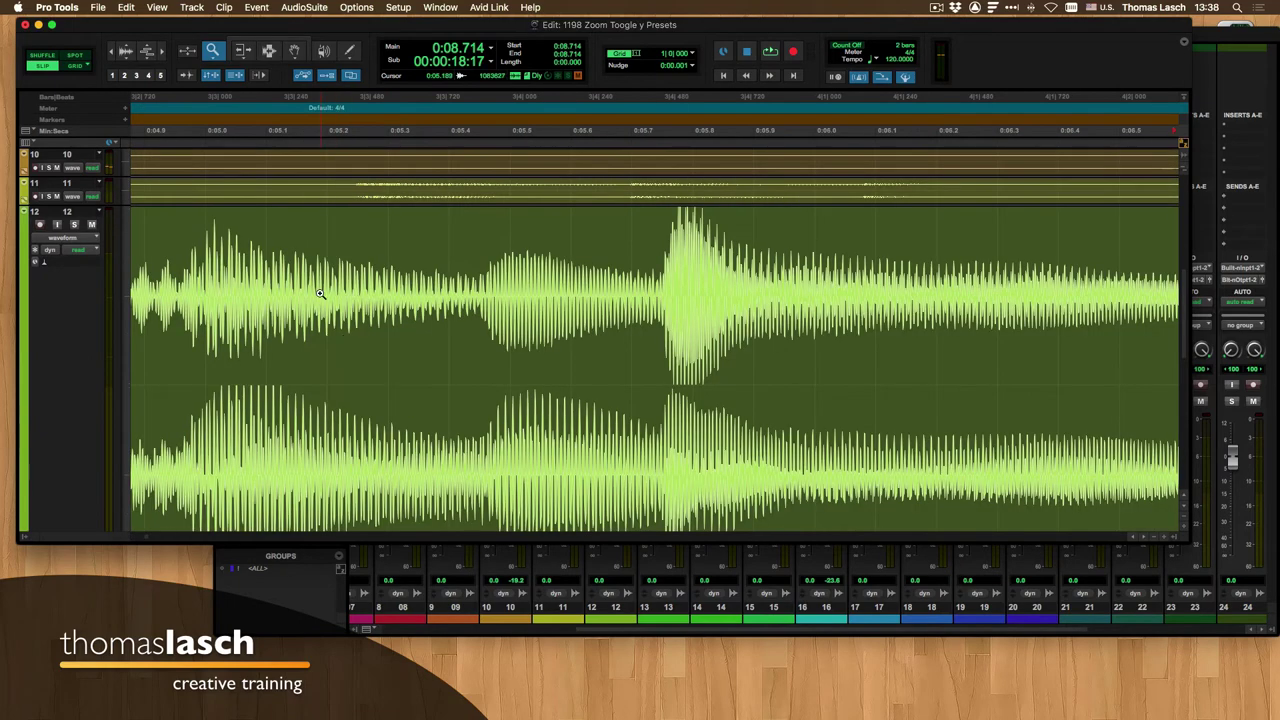
pyautogui.hotkey('ctrl', 'e')
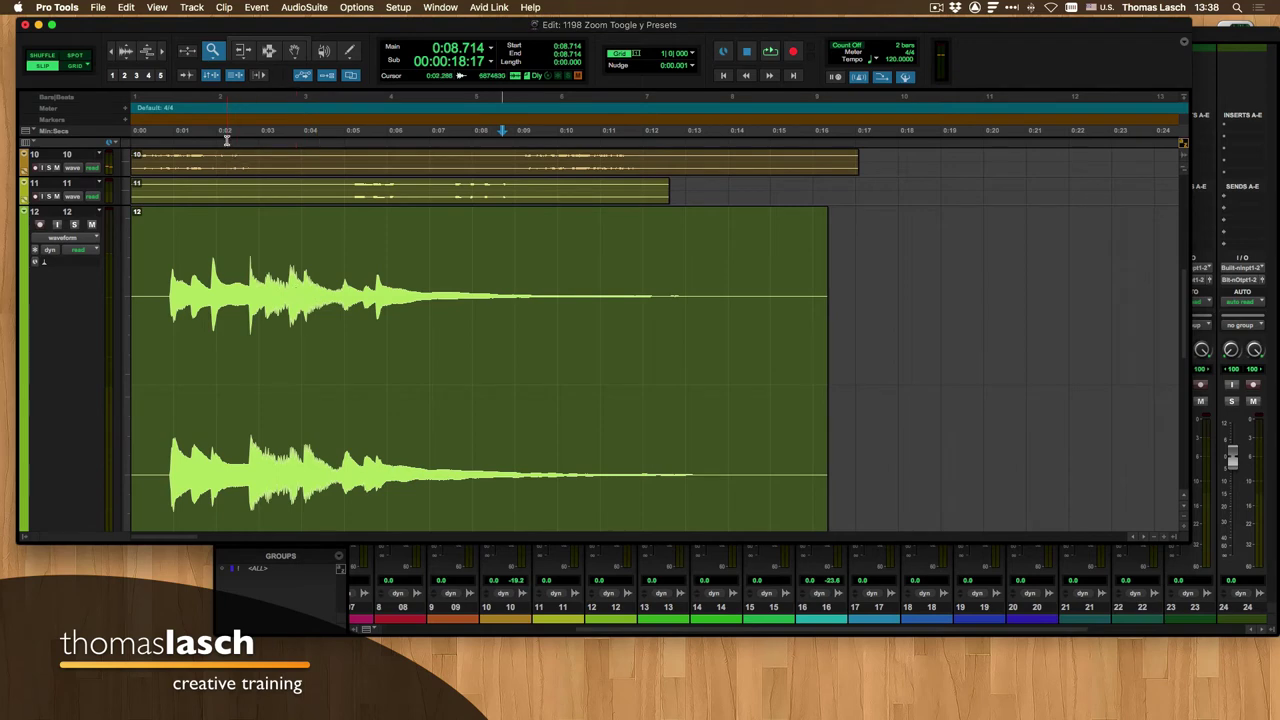
# Step: Zoom in on track 12 from about 0:03.15 to 0:03.65, and zoom back out to about 0:01.2 to 0:05.4
pyautogui.moveTo(252, 292); pyautogui.dragTo(550, 312)
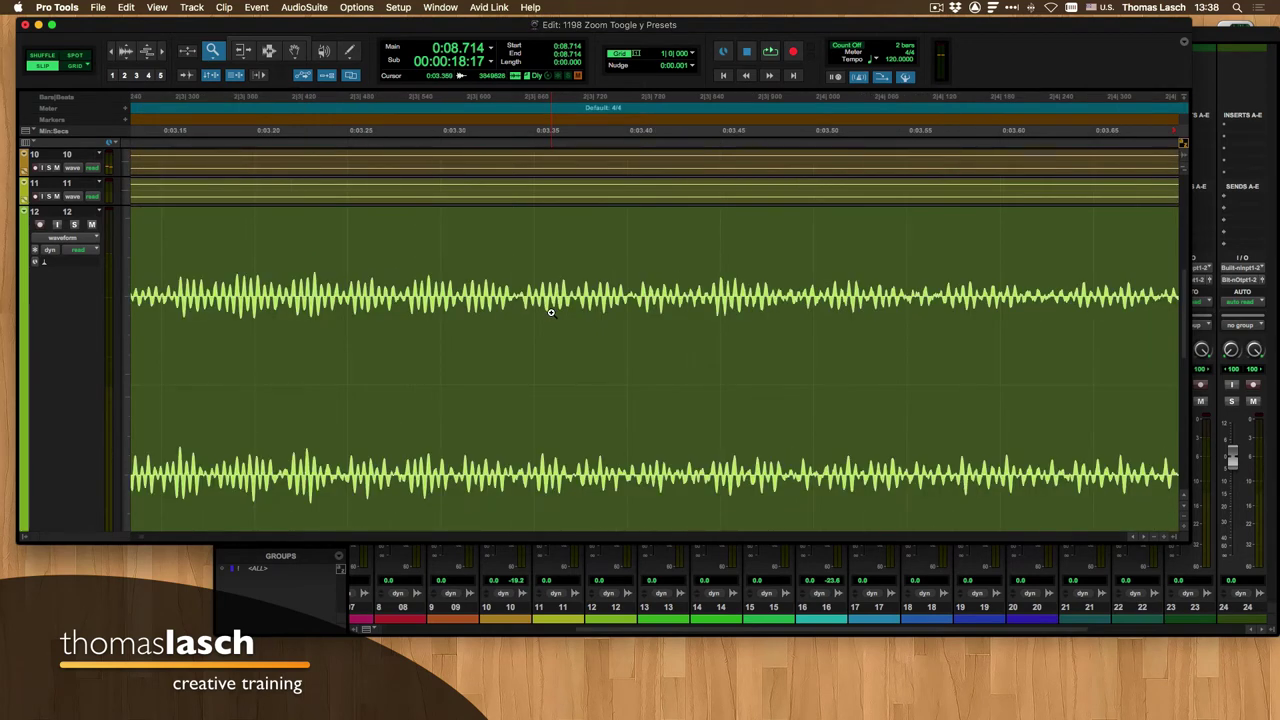
pyautogui.press('r')
pyautogui.press('r')
pyautogui.press('r')
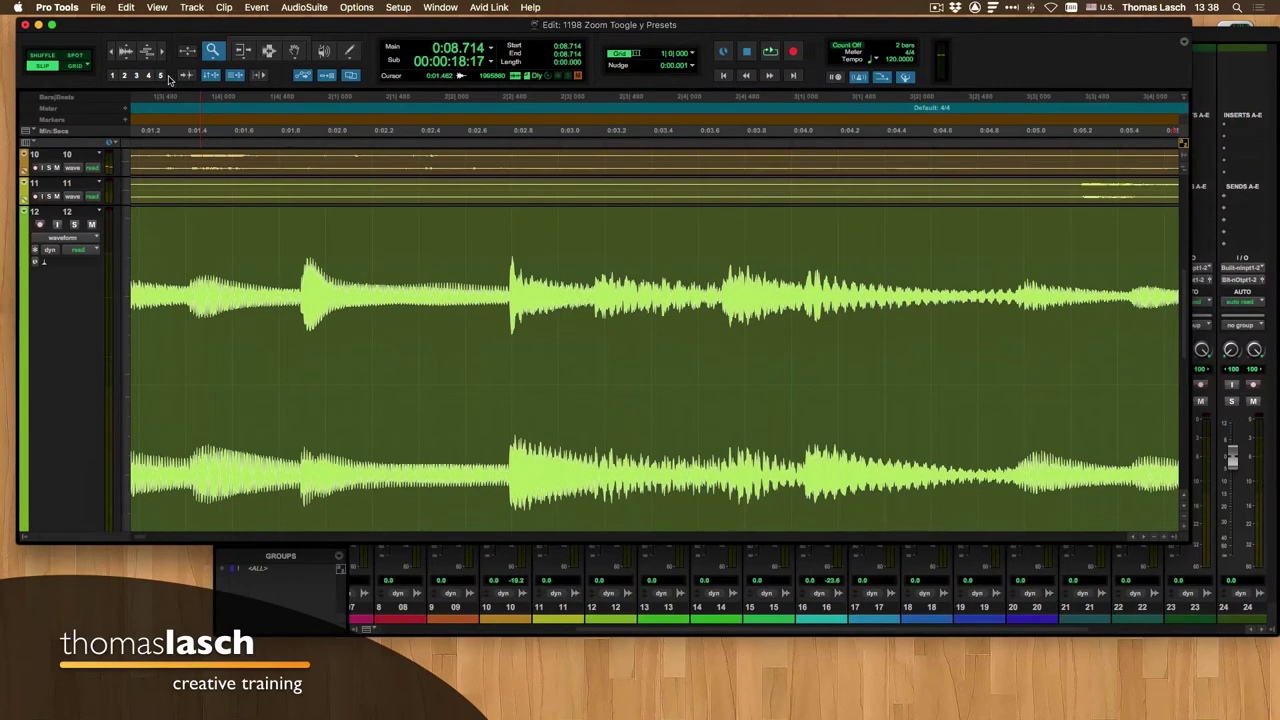
# Step: Recall zoom preset 5, and return to a wide view with the timeline extending to about 0:52
pyautogui.click(166, 77)
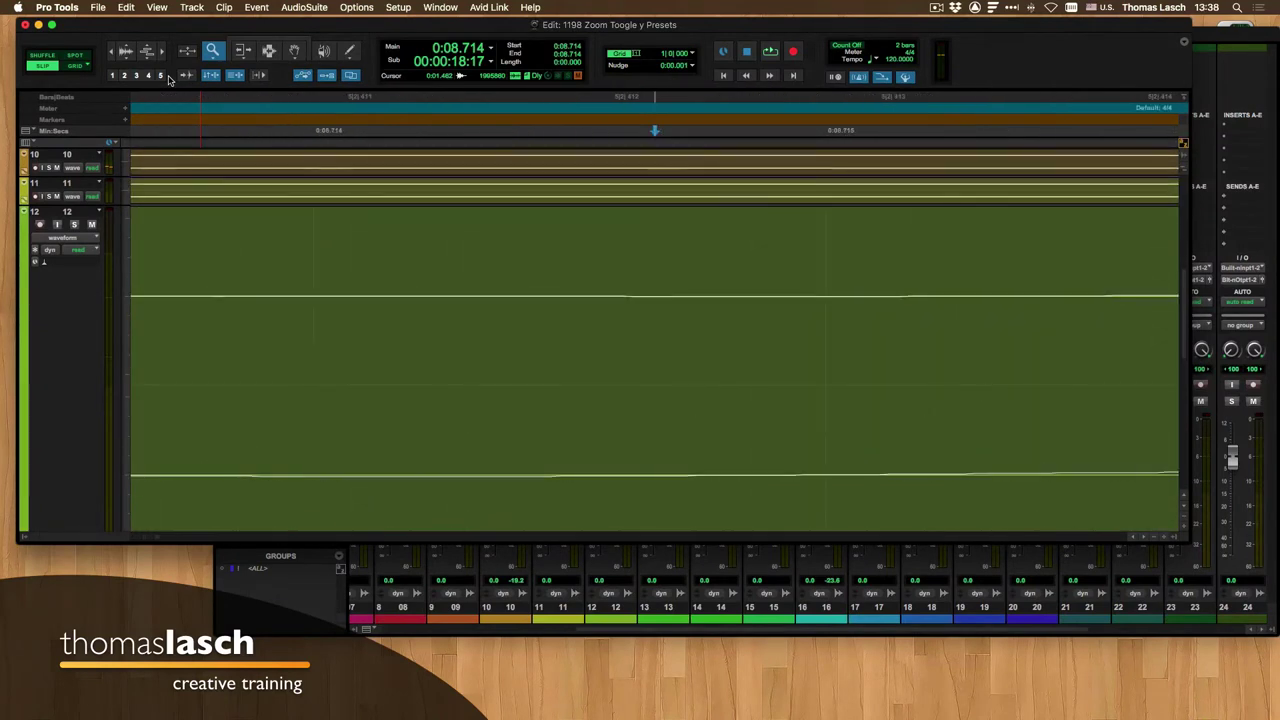
pyautogui.hotkey('alt', 'a')
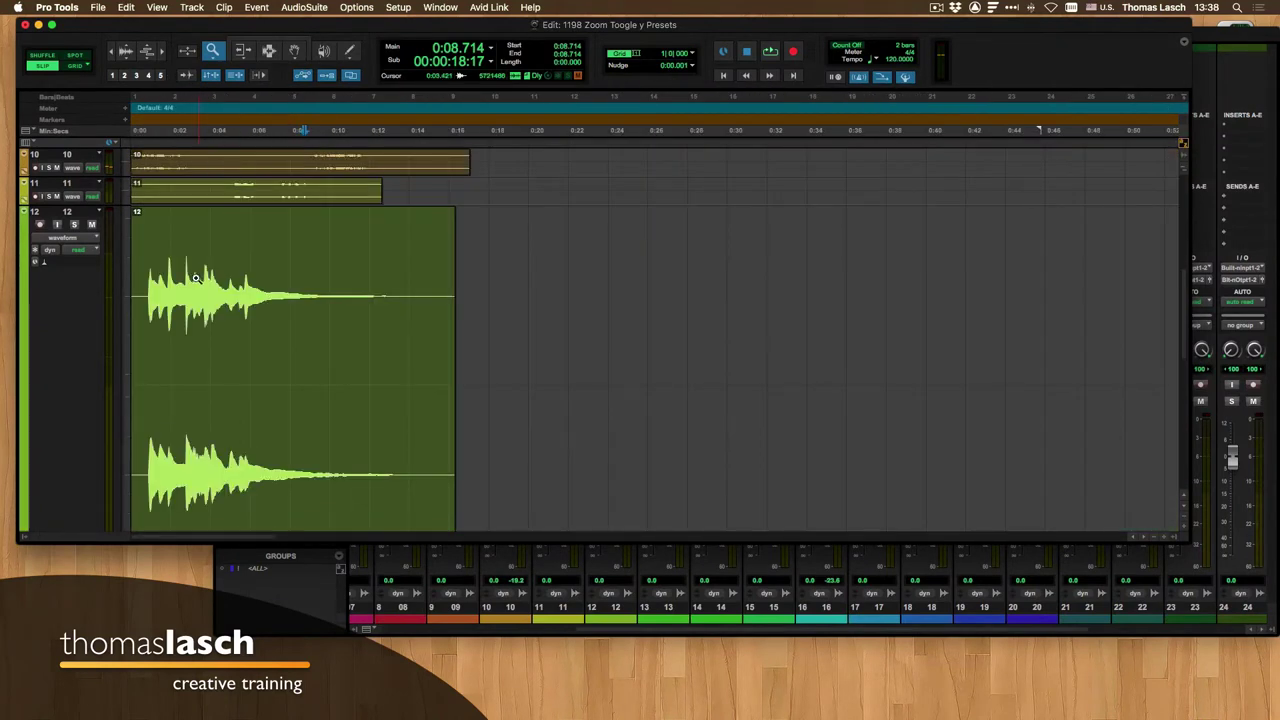
# Step: Zoom in on track 12 from about 0:03.74 to 0:04.10 and save this view as zoom preset 4
pyautogui.moveTo(194, 282); pyautogui.dragTo(341, 297)
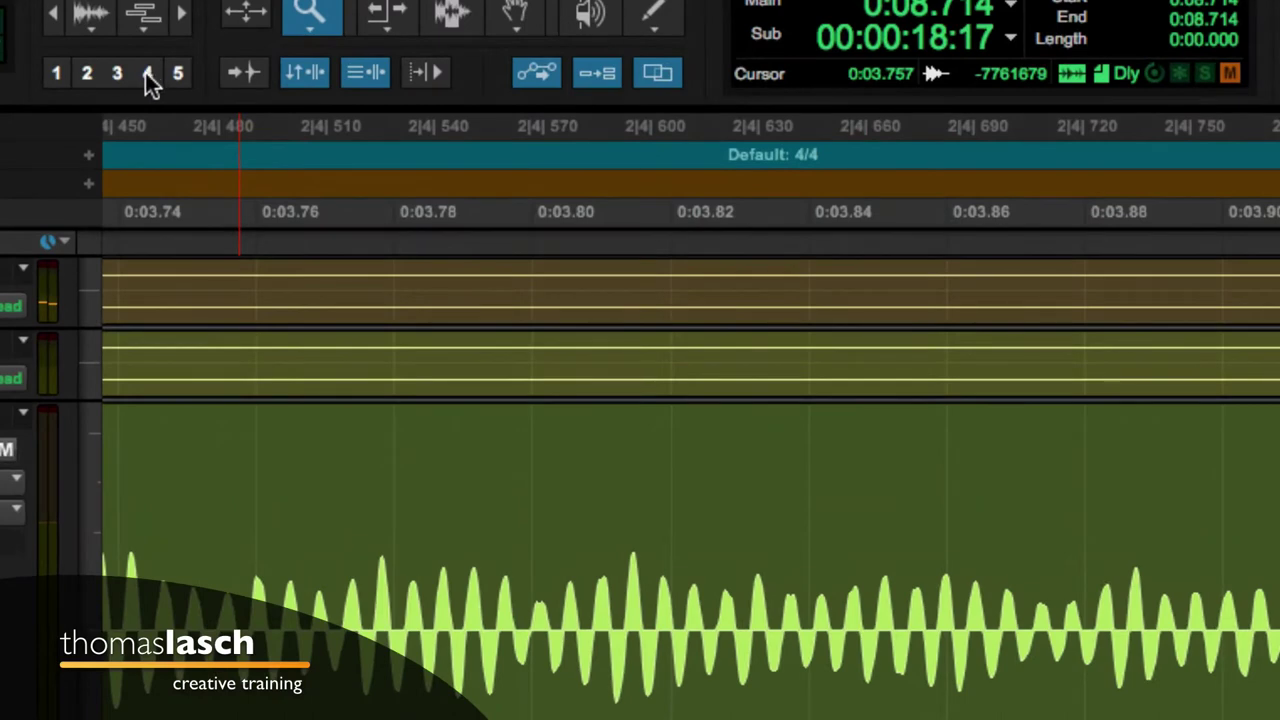
pyautogui.click(147, 76)
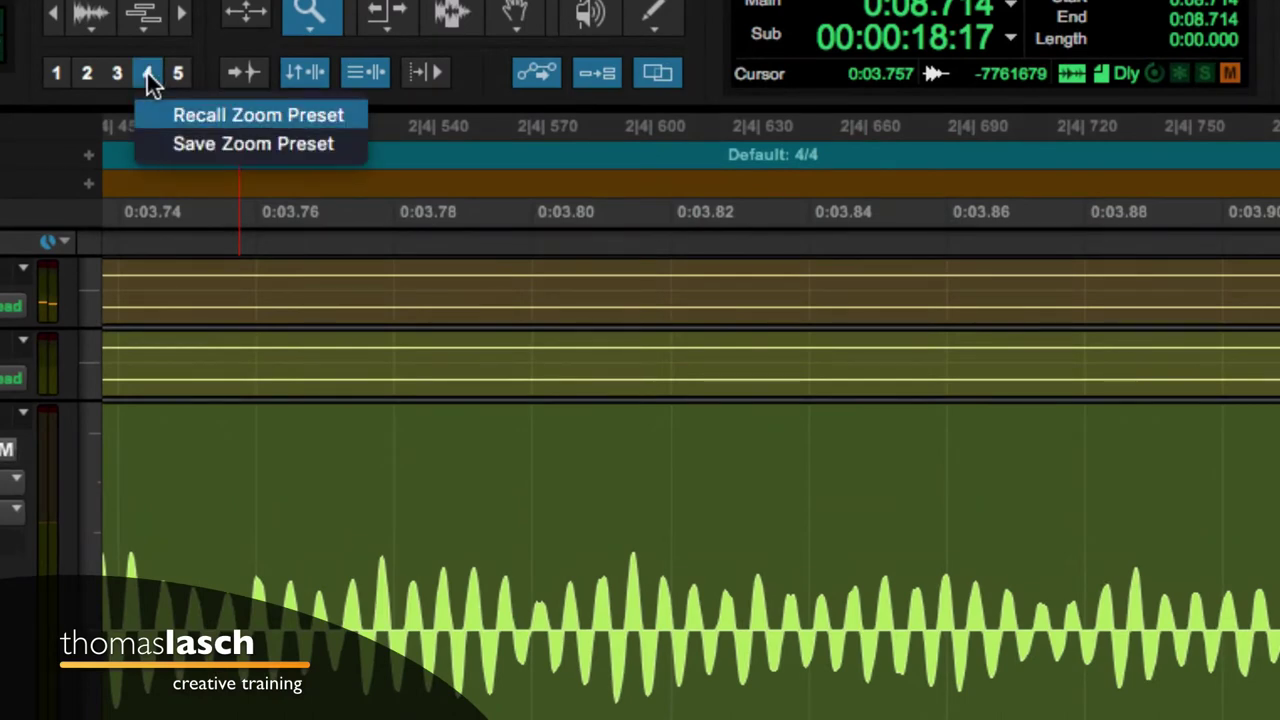
pyautogui.click(190, 140)
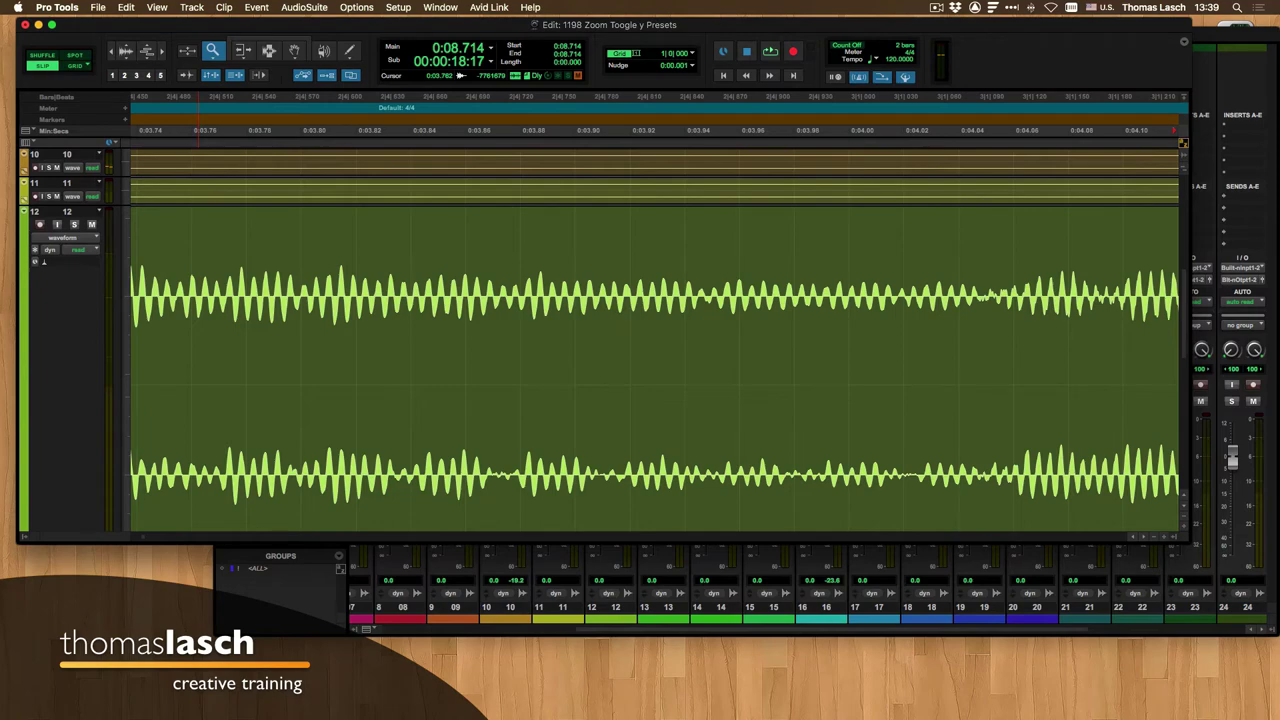
# Step: Zoom out horizontally from track 12 in steps until about the first 12 seconds fill the timeline
pyautogui.keyDown('alt'); pyautogui.click(538, 260); pyautogui.keyUp('alt')
pyautogui.keyDown('alt'); pyautogui.click(538, 260); pyautogui.keyUp('alt')
pyautogui.keyDown('alt'); pyautogui.click(538, 260); pyautogui.keyUp('alt')
pyautogui.keyDown('alt'); pyautogui.click(538, 260); pyautogui.keyUp('alt')
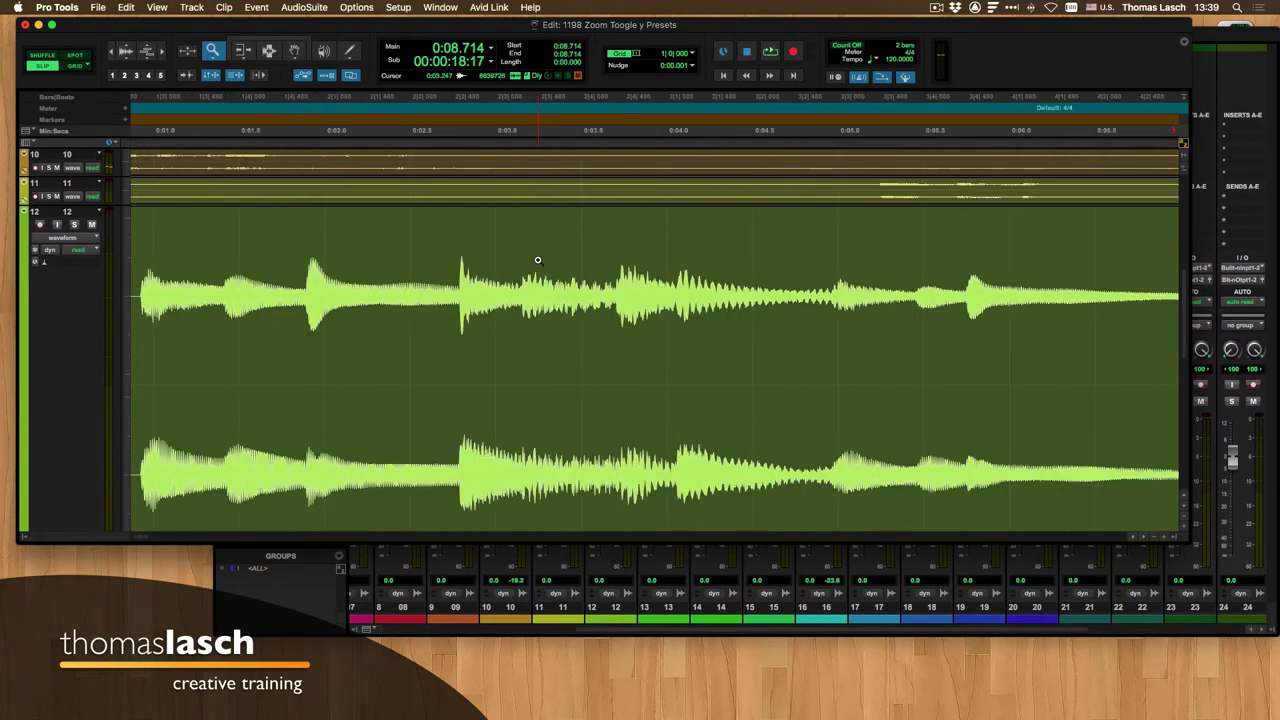
pyautogui.keyDown('alt'); pyautogui.click(538, 260); pyautogui.keyUp('alt')
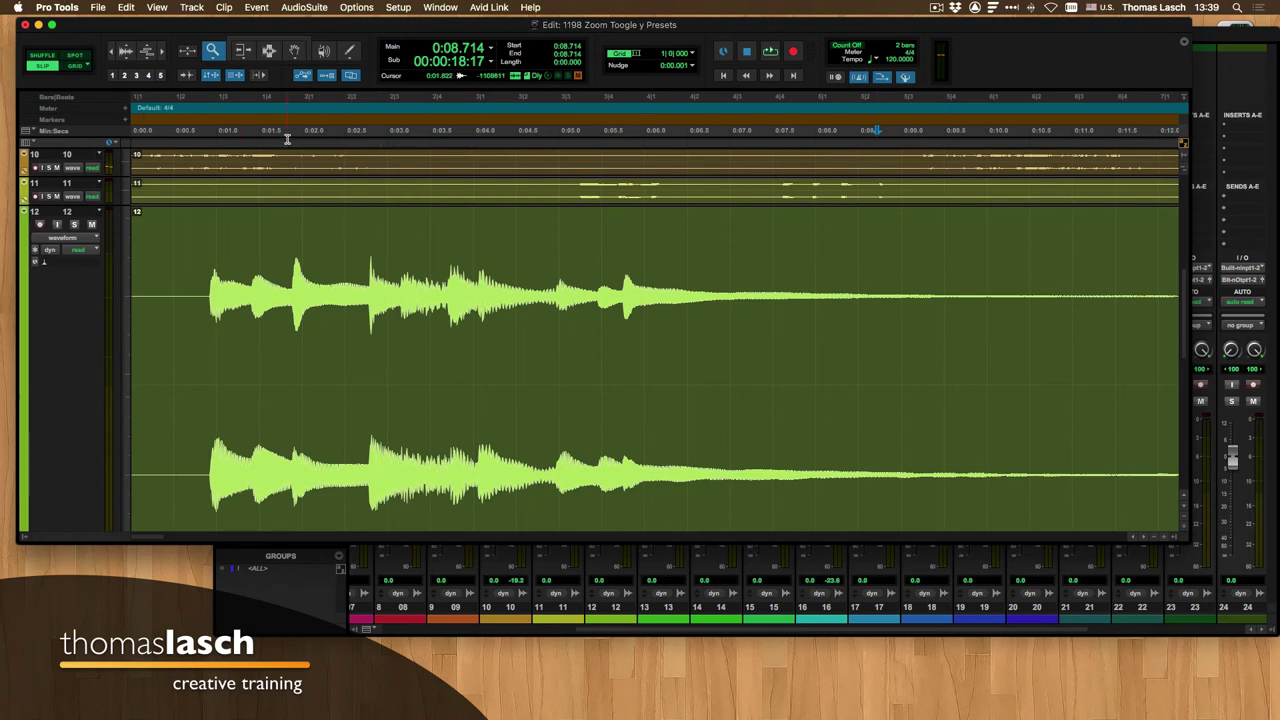
# Step: Zoom the timeline repeatedly in and out around the edit cursor, ending on about 0:04 to 0:13
pyautogui.press('t')
pyautogui.press('t')
pyautogui.press('t')
pyautogui.press('r')
pyautogui.press('r')
pyautogui.press('r')
pyautogui.press('r')
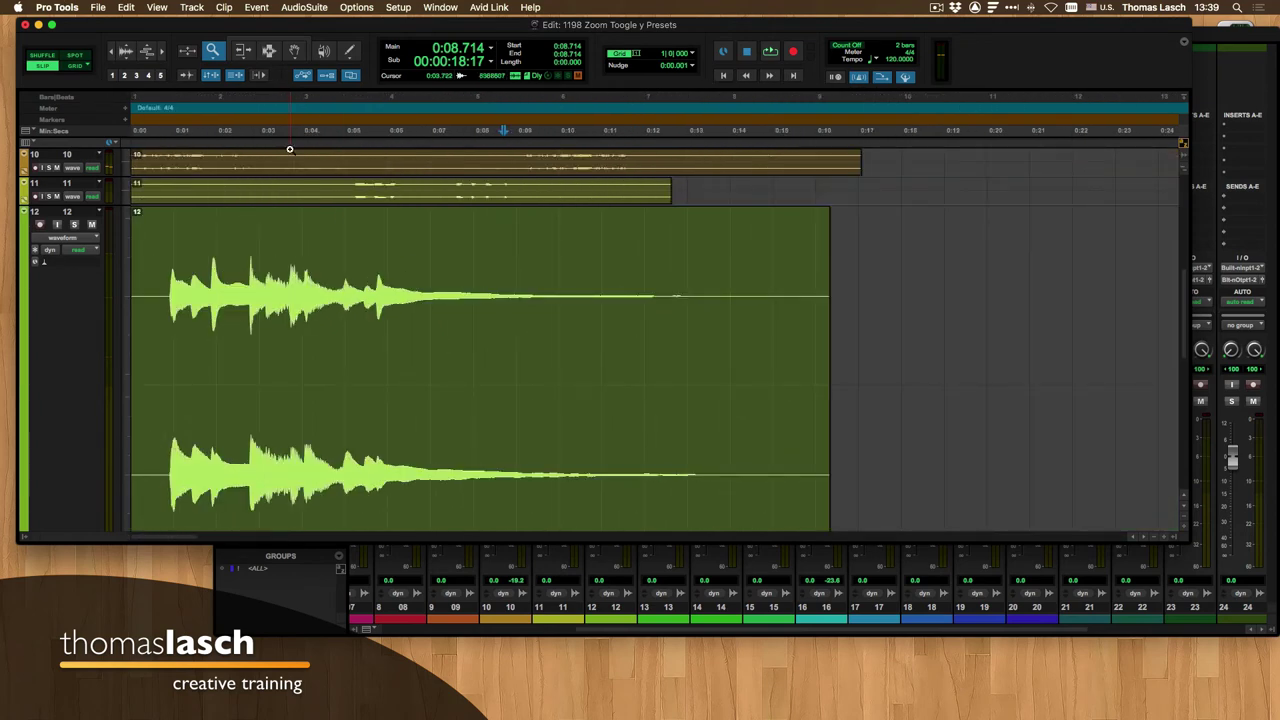
pyautogui.press('r')
pyautogui.press('t')
pyautogui.press('t')
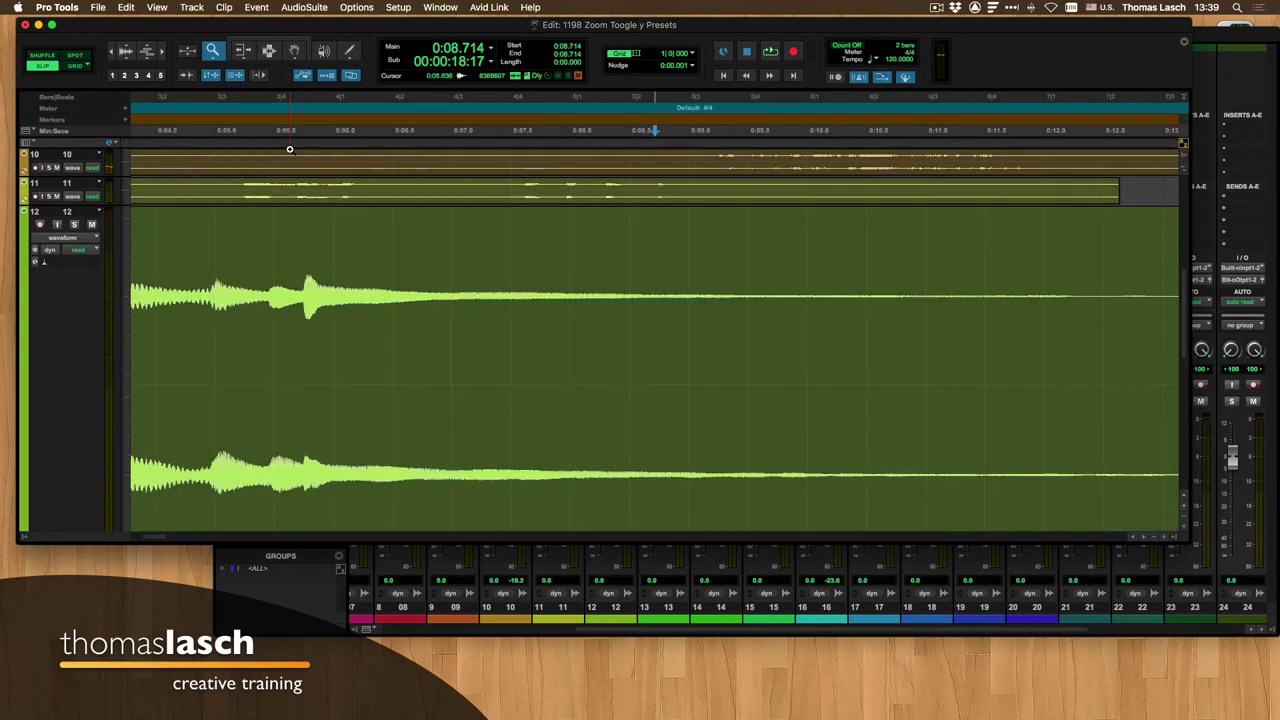
# Step: Recall the zoom presets 1 to 5 in turn to compare their views, ending on preset 2
pyautogui.press('4')
pyautogui.press('5')
pyautogui.press('1')
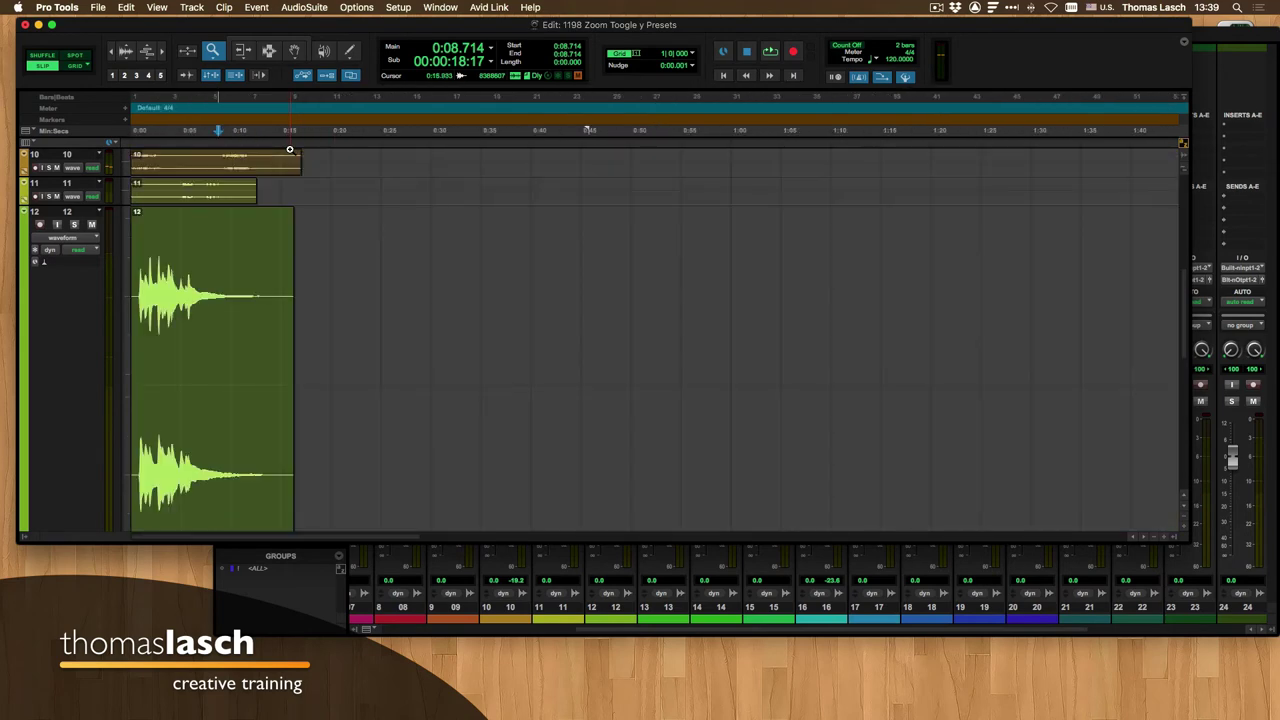
pyautogui.click(124, 76)
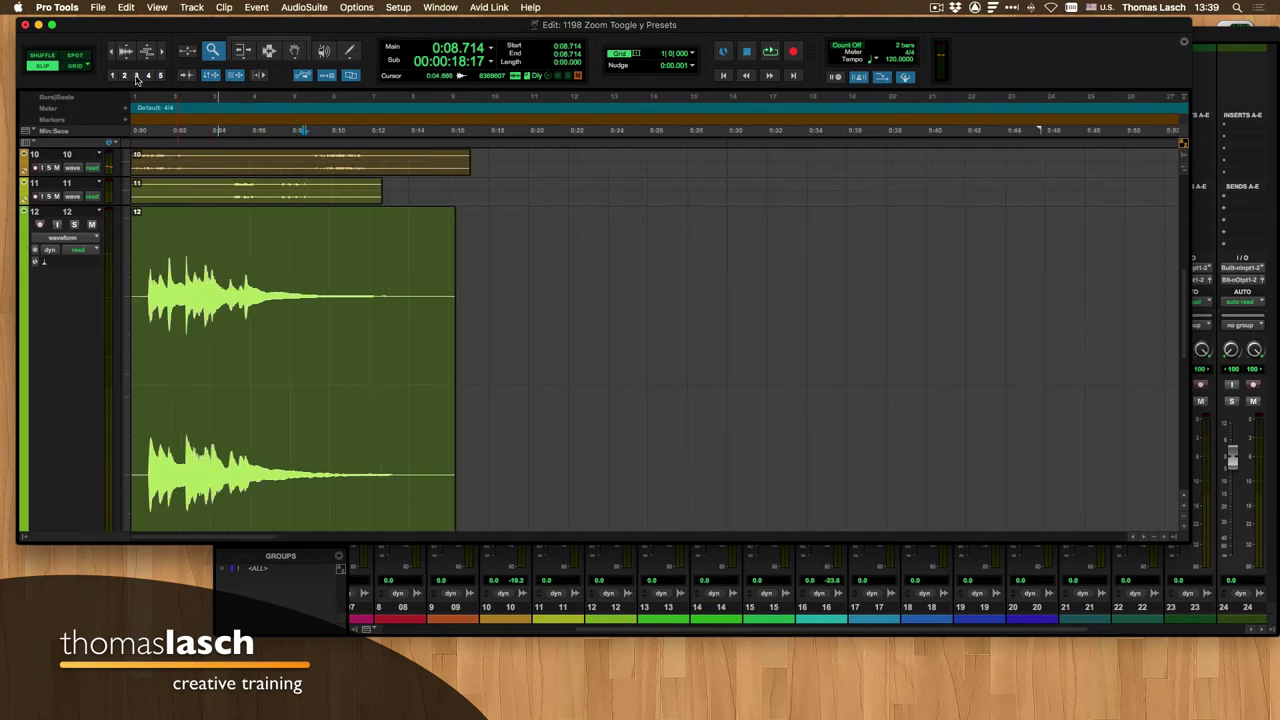
pyautogui.click(136, 76)
pyautogui.click(148, 76)
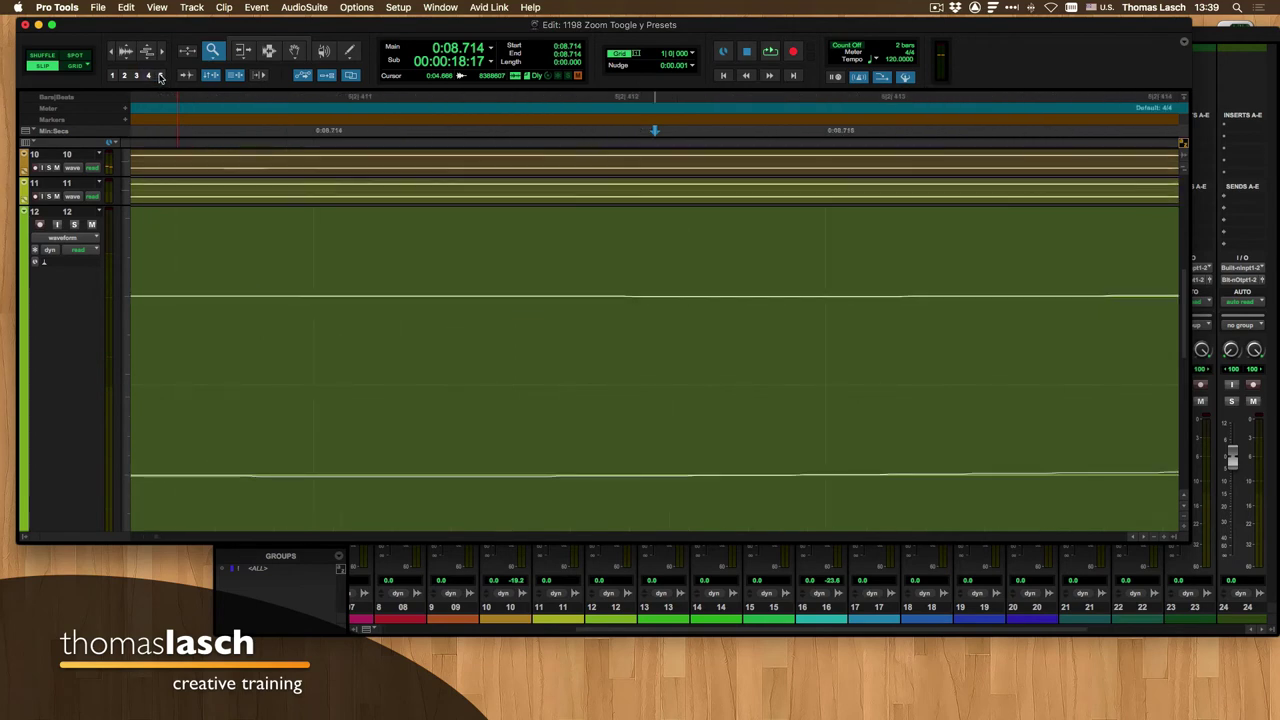
pyautogui.click(134, 77)
pyautogui.click(125, 78)
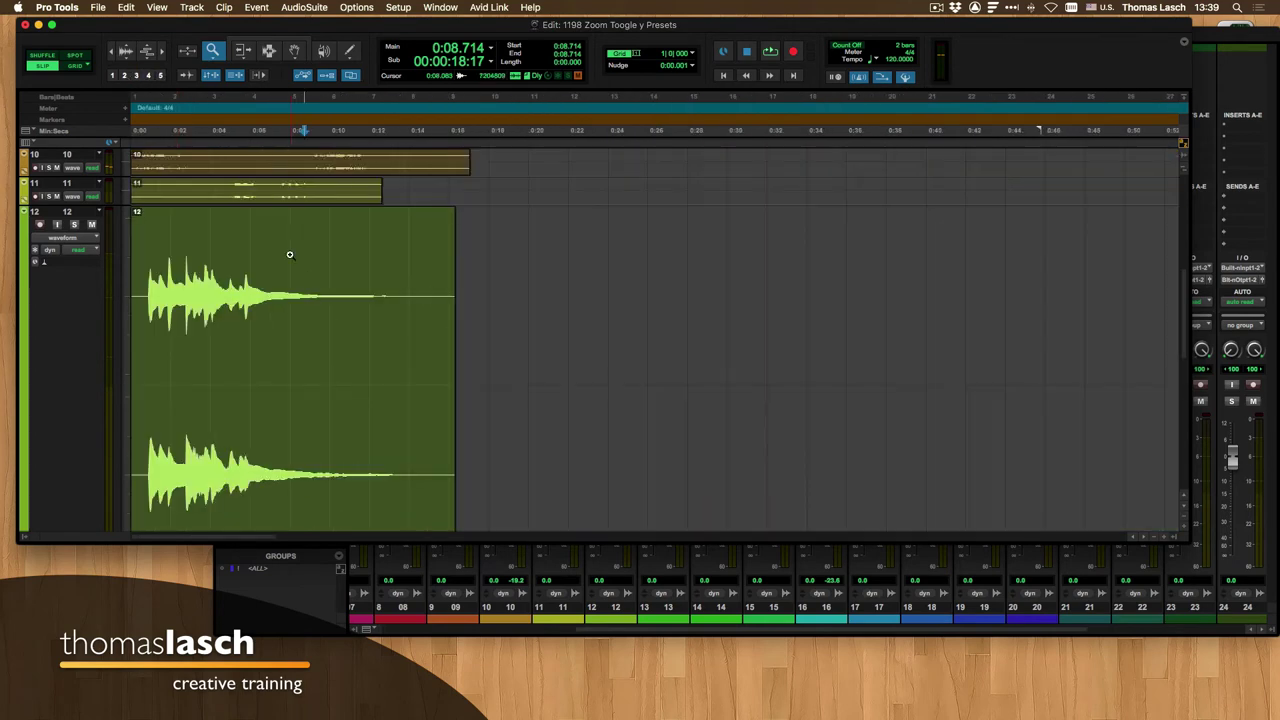
# Step: Zoom in on track 12 from about 0:03 to 0:08.5 and set the Zoomer tool to Single Zoom
pyautogui.moveTo(195, 262); pyautogui.dragTo(296, 275)
pyautogui.press('e')
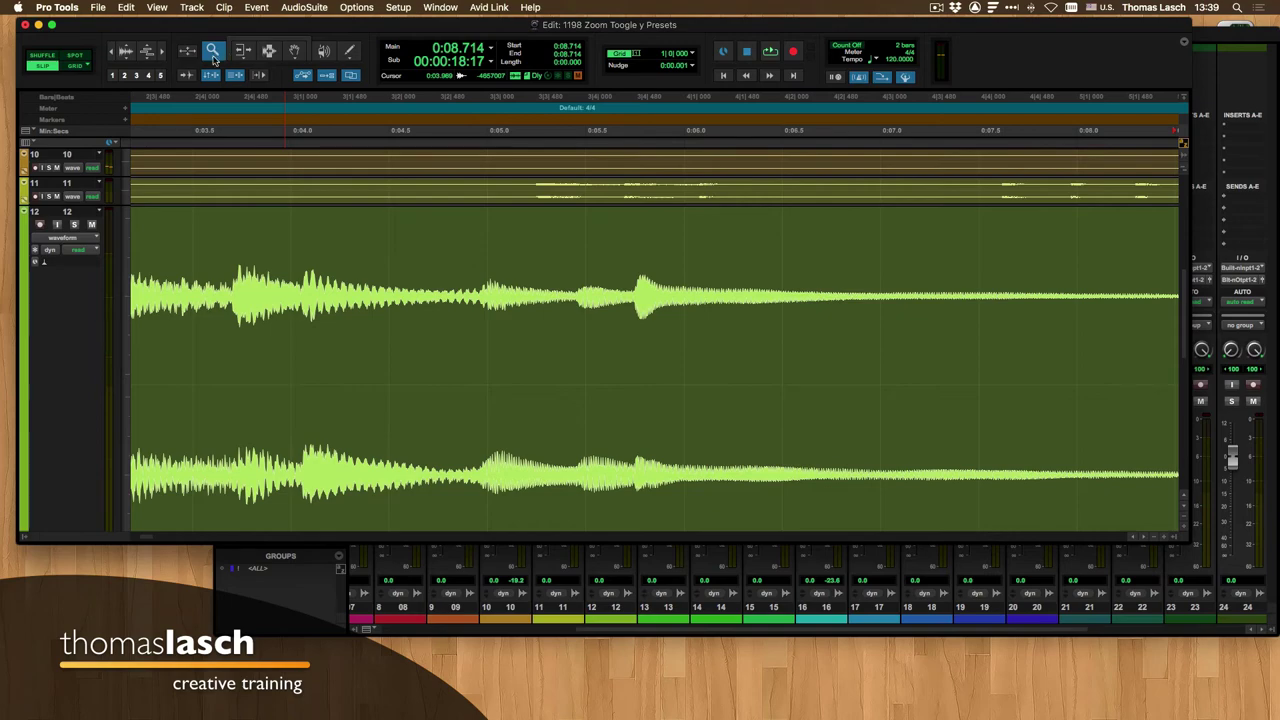
pyautogui.moveTo(216, 58); pyautogui.dragTo(217, 114)
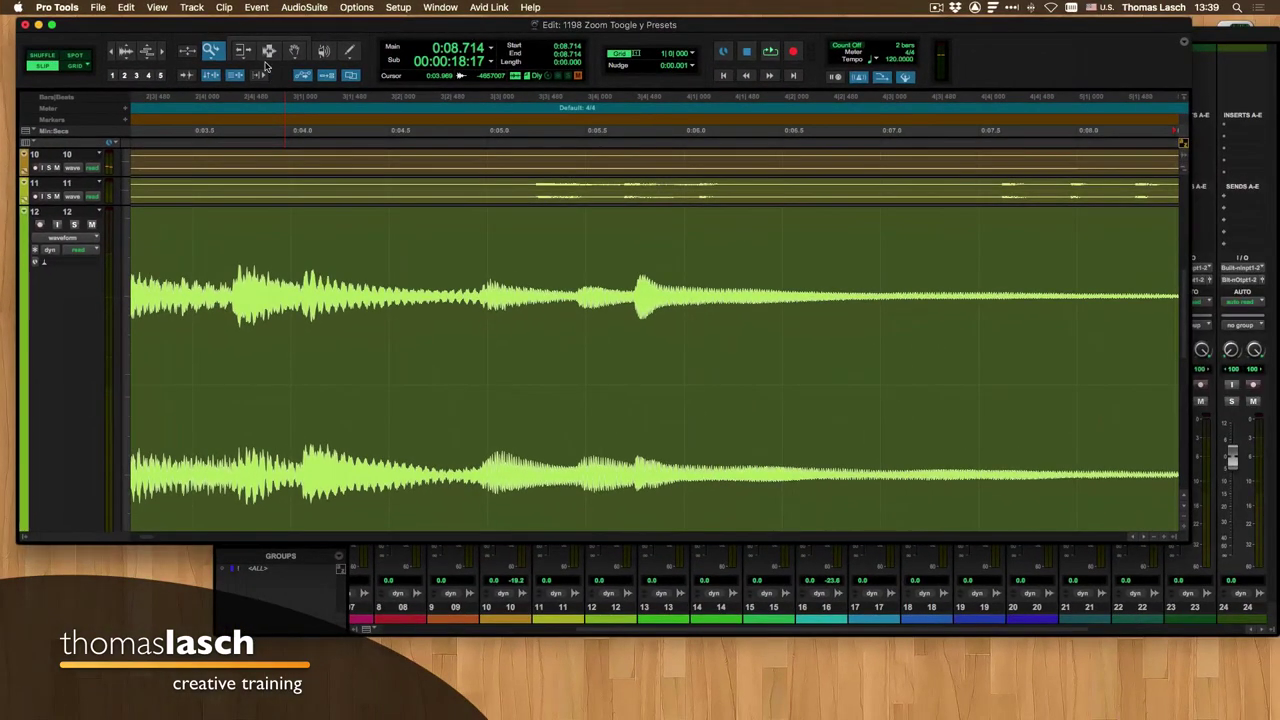
# Step: Select track 12 from 0:03.670 to 0:05.631 with the Selector tool, and zoom in once on the selection with Single Zoom
pyautogui.click(343, 51)
pyautogui.moveTo(227, 305); pyautogui.dragTo(610, 358)
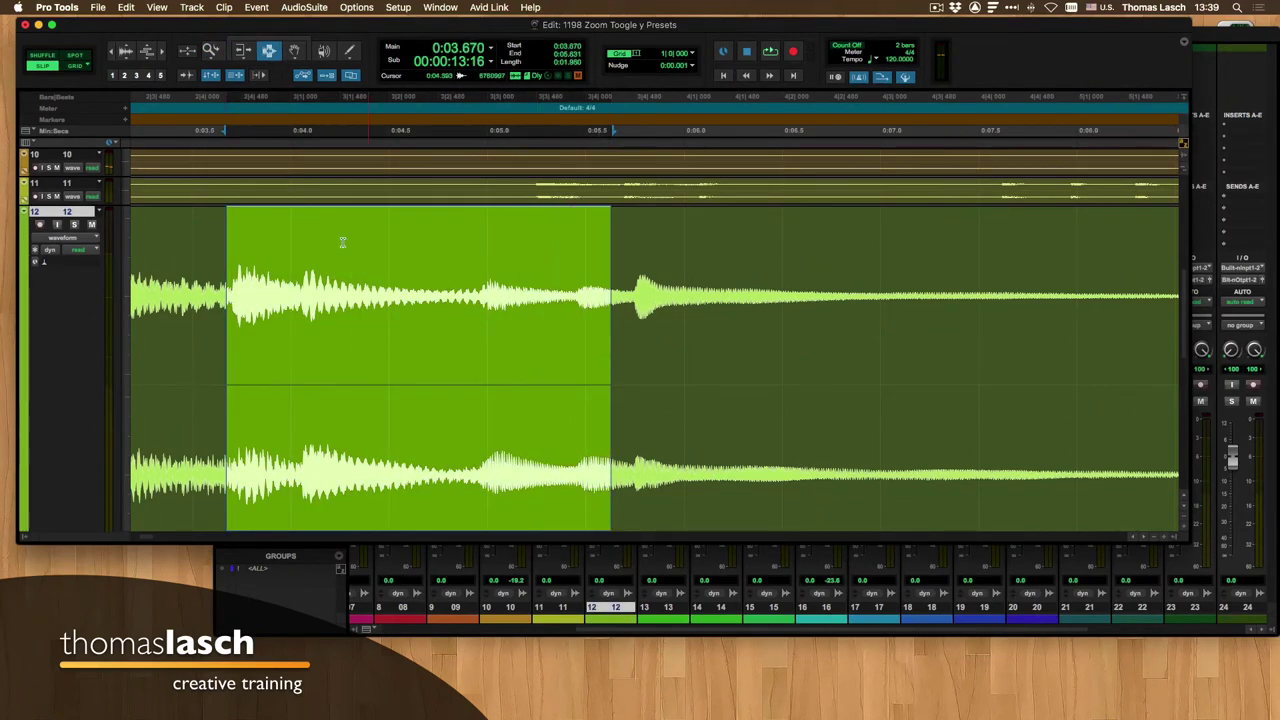
pyautogui.click(212, 53)
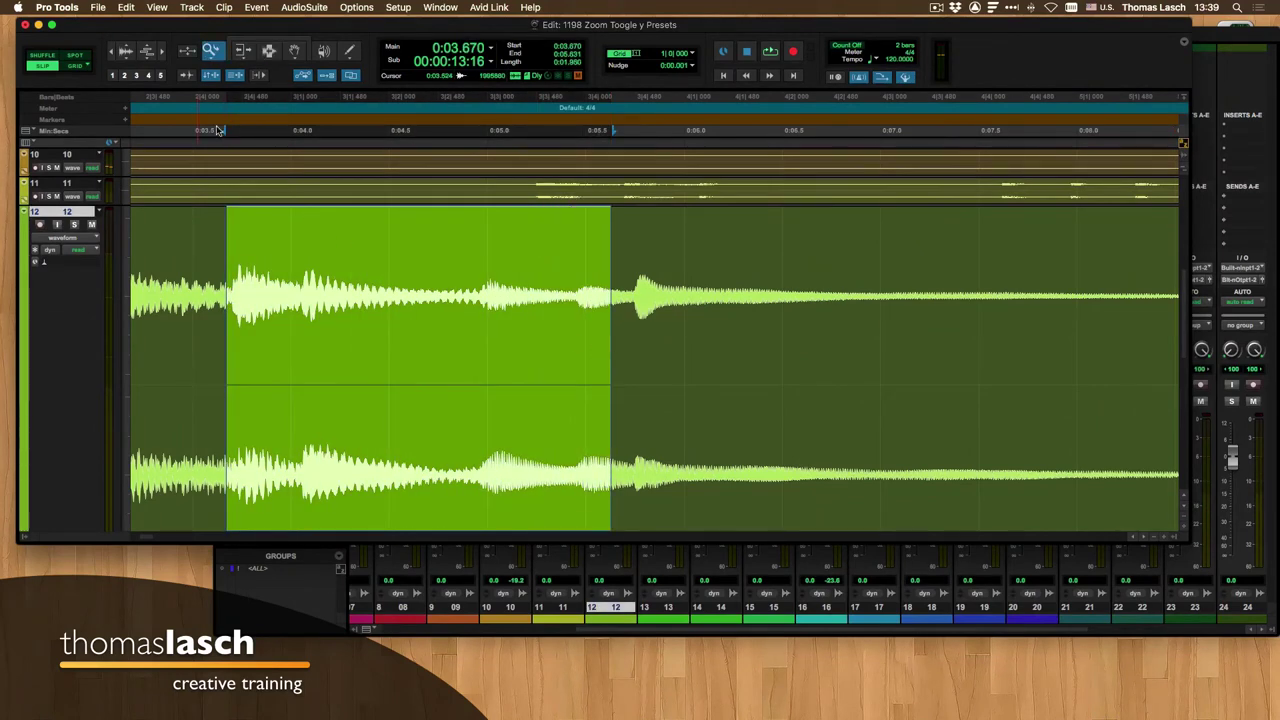
pyautogui.click(349, 372)
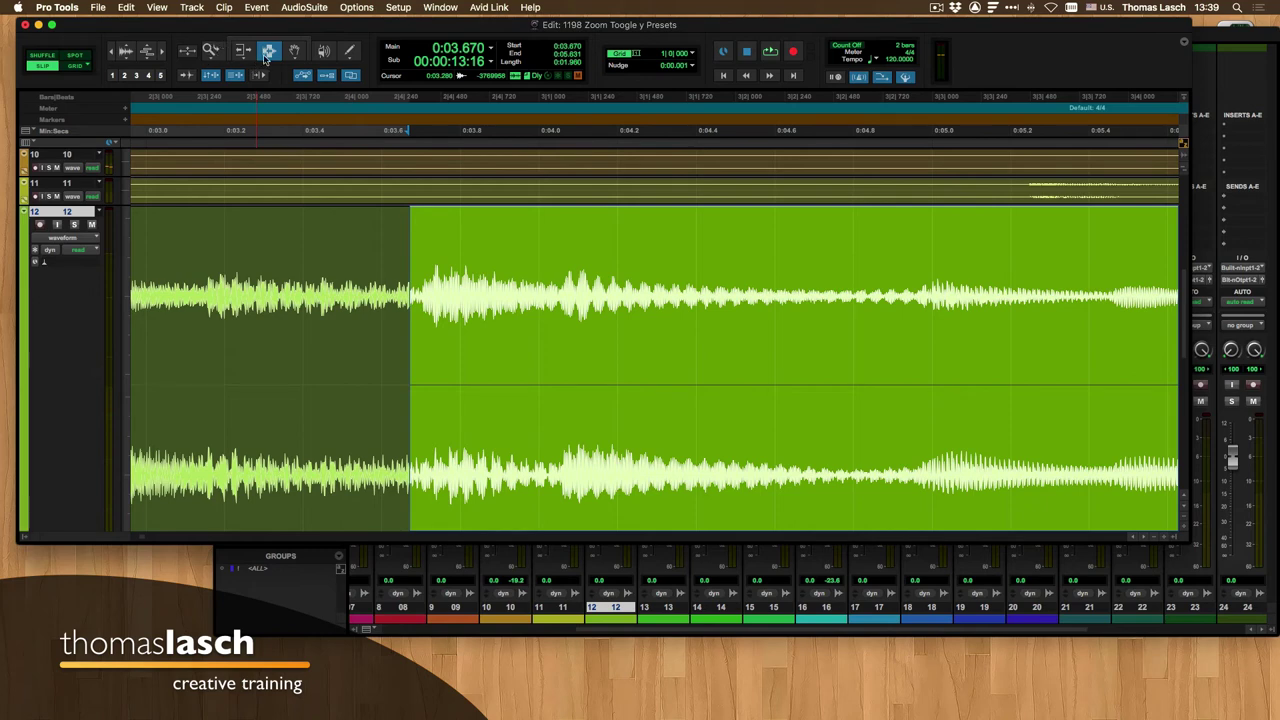
# Step: Set the Zoomer tool back to Normal Zoom
pyautogui.click(212, 52)
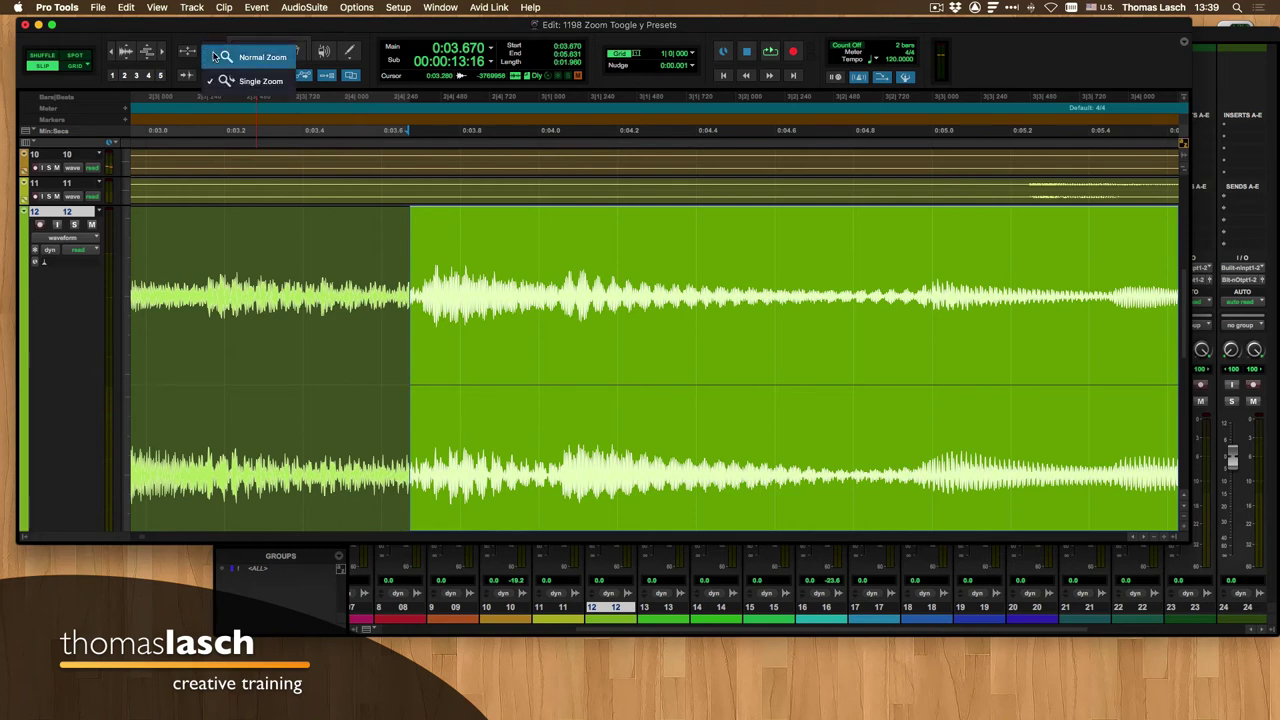
pyautogui.click(258, 58)
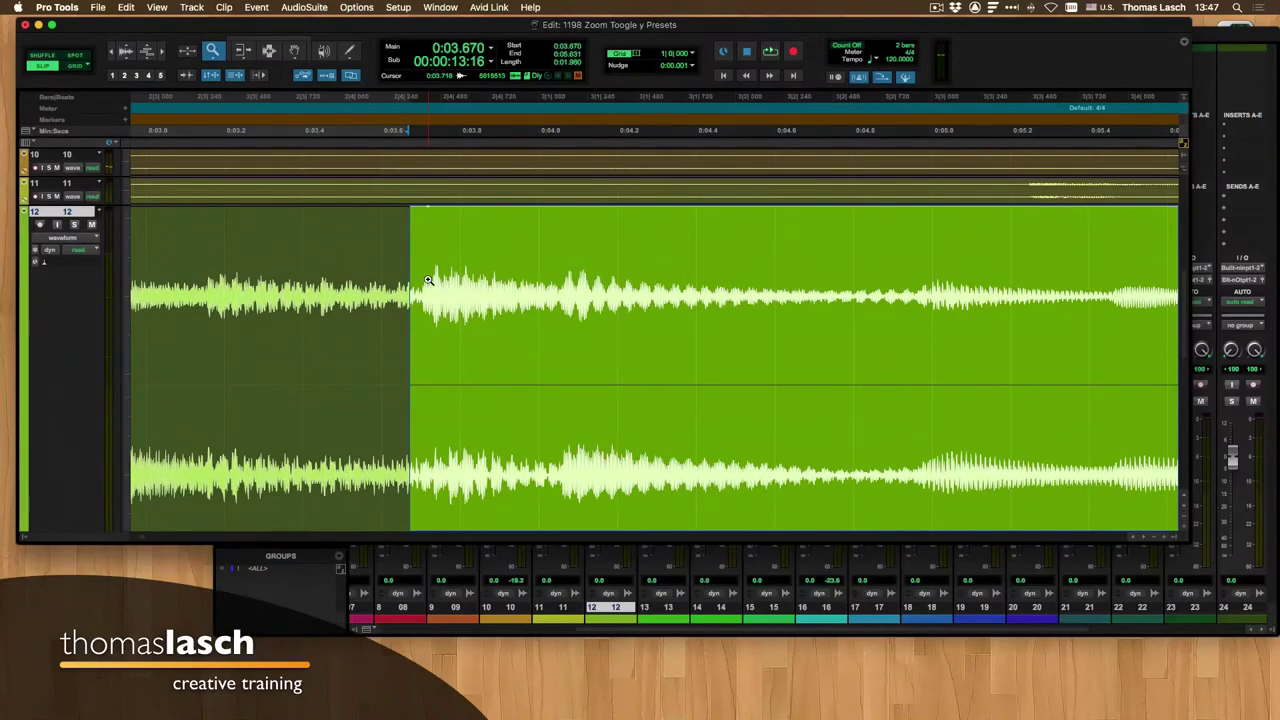
# Step: Zoom in closer on track 12, then reduce its track height and zoom the timeline back out to about 0:00–0:21
pyautogui.click(864, 691)
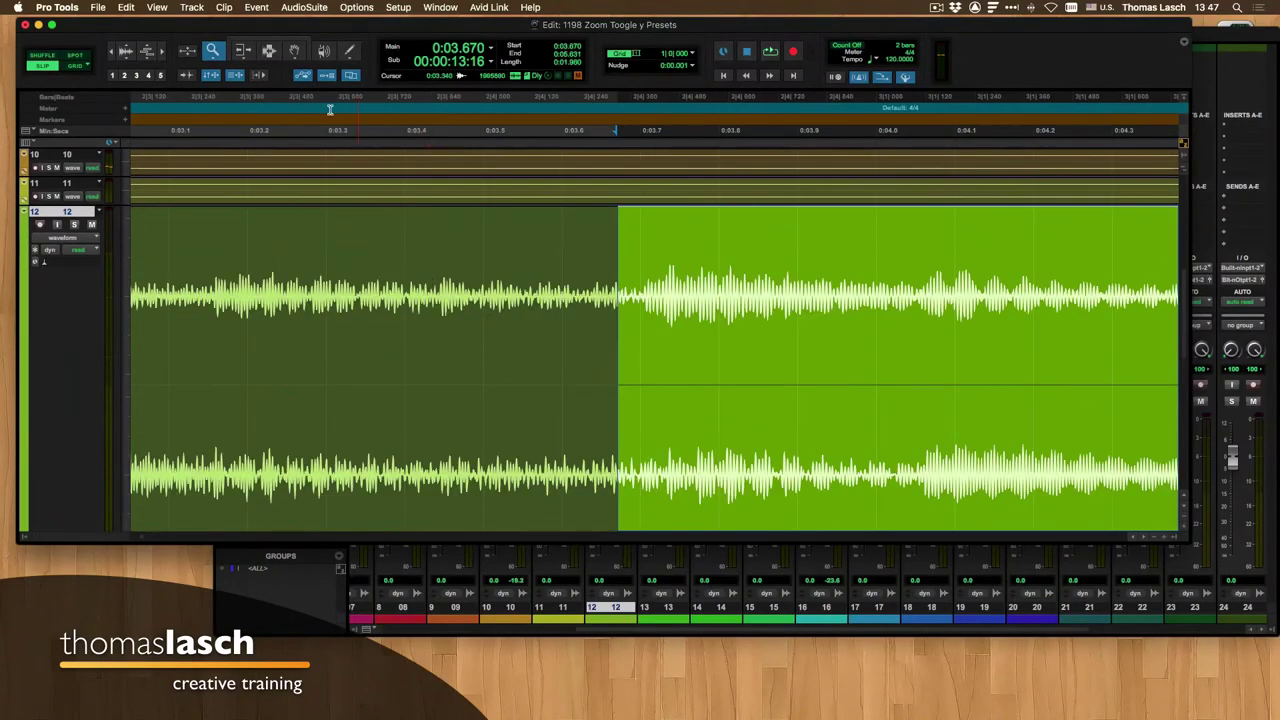
pyautogui.click(129, 281)
pyautogui.click(148, 248)
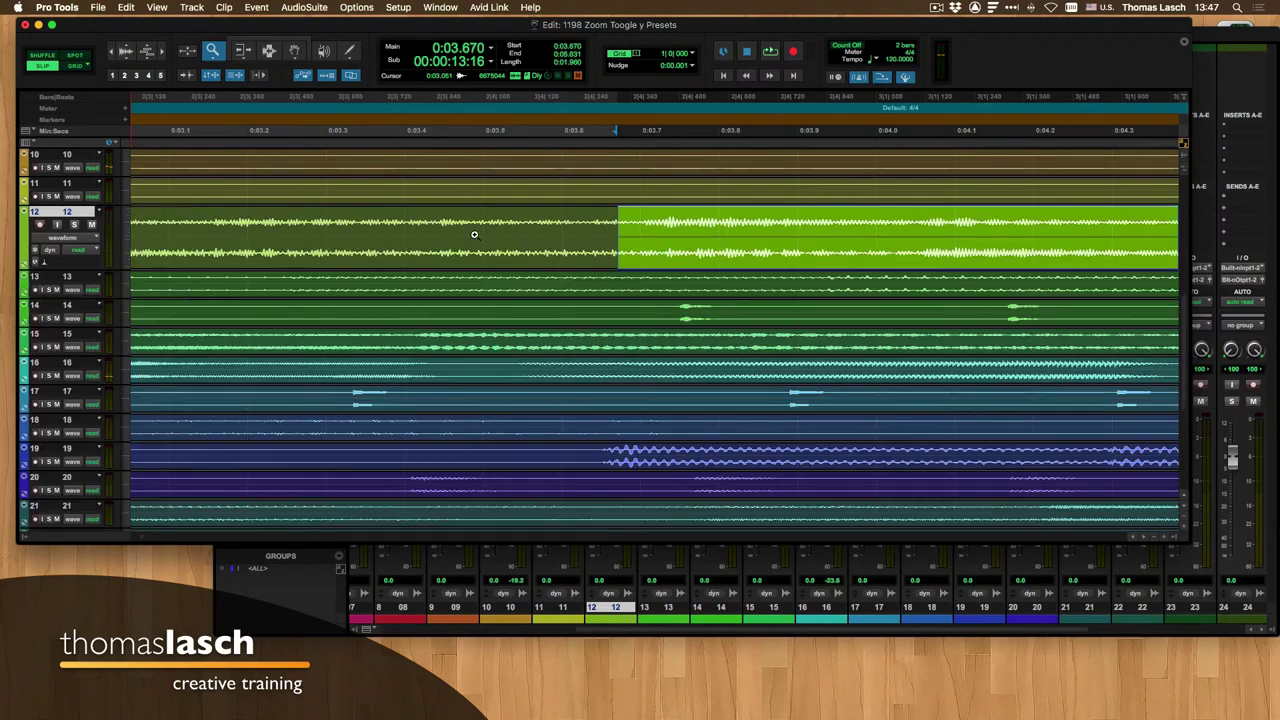
pyautogui.keyDown('alt'); pyautogui.click(555, 240); pyautogui.keyUp('alt')
pyautogui.keyDown('alt'); pyautogui.click(561, 238); pyautogui.keyUp('alt')
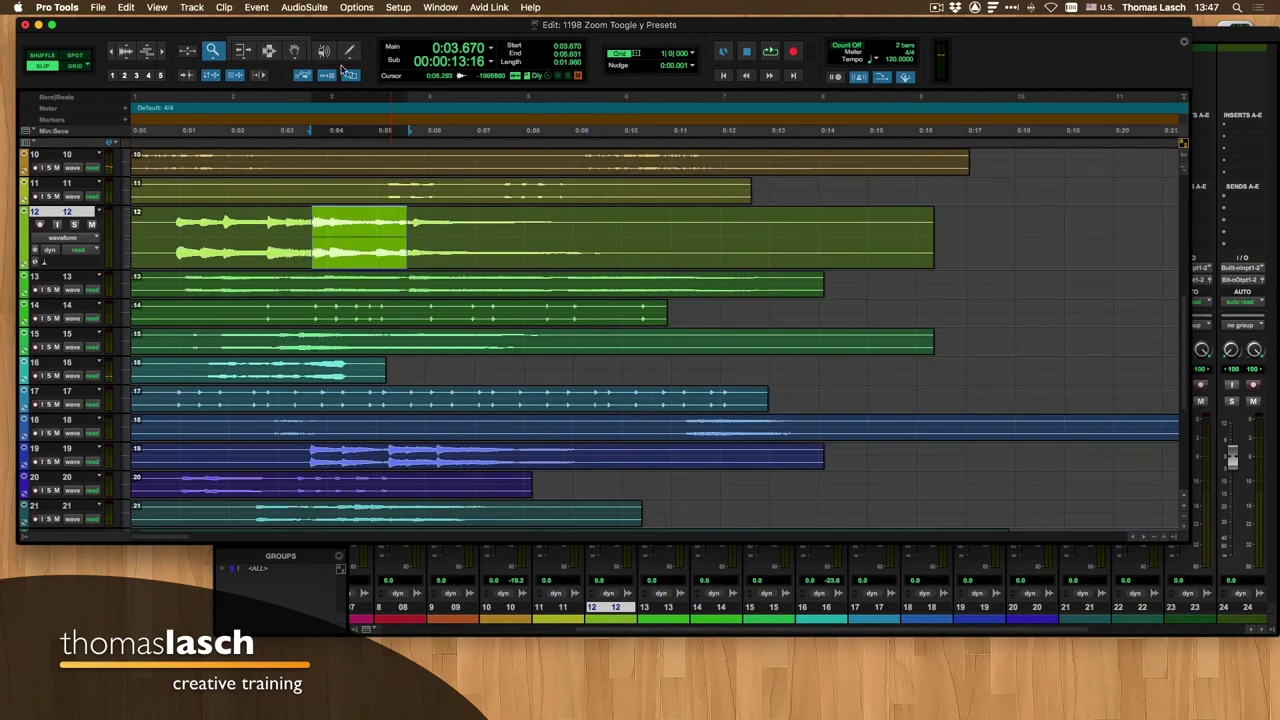
# Step: Select 0:02.700 to 0:02.958 on track 14 with the Smart Tool and turn on Zoom Toggle
pyautogui.click(274, 51)
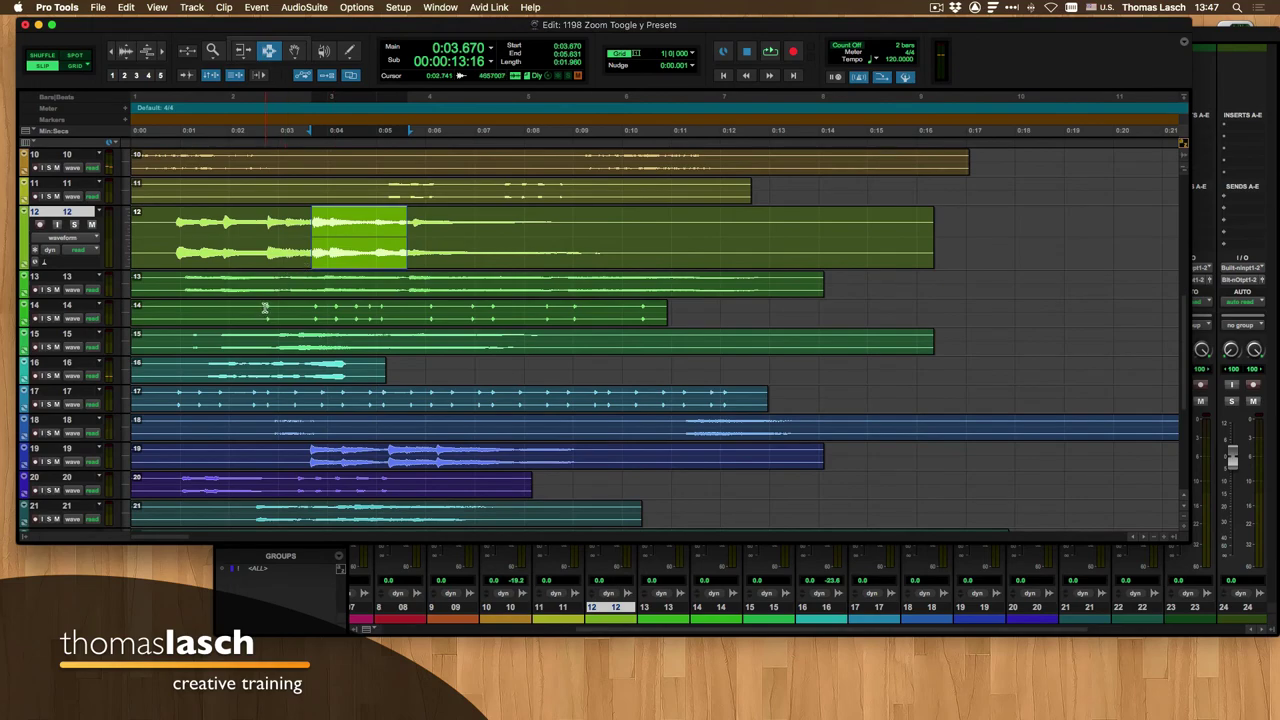
pyautogui.moveTo(265, 310); pyautogui.dragTo(276, 310)
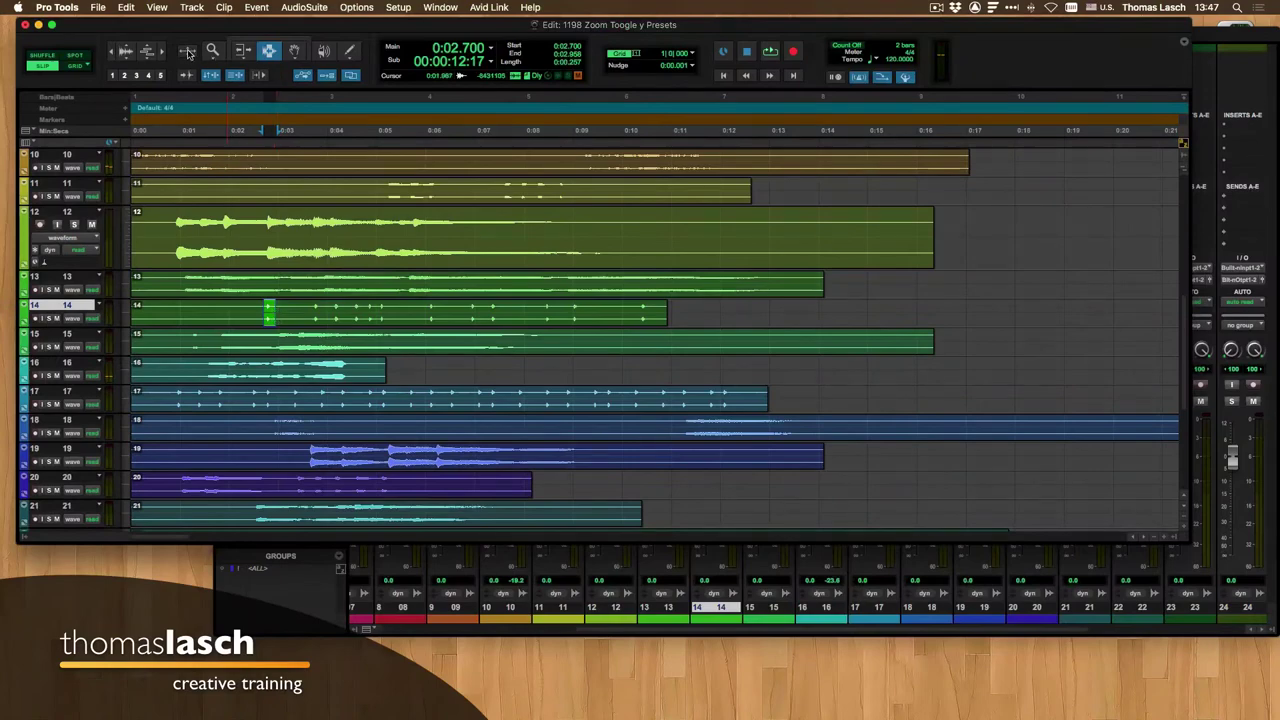
pyautogui.click(187, 53)
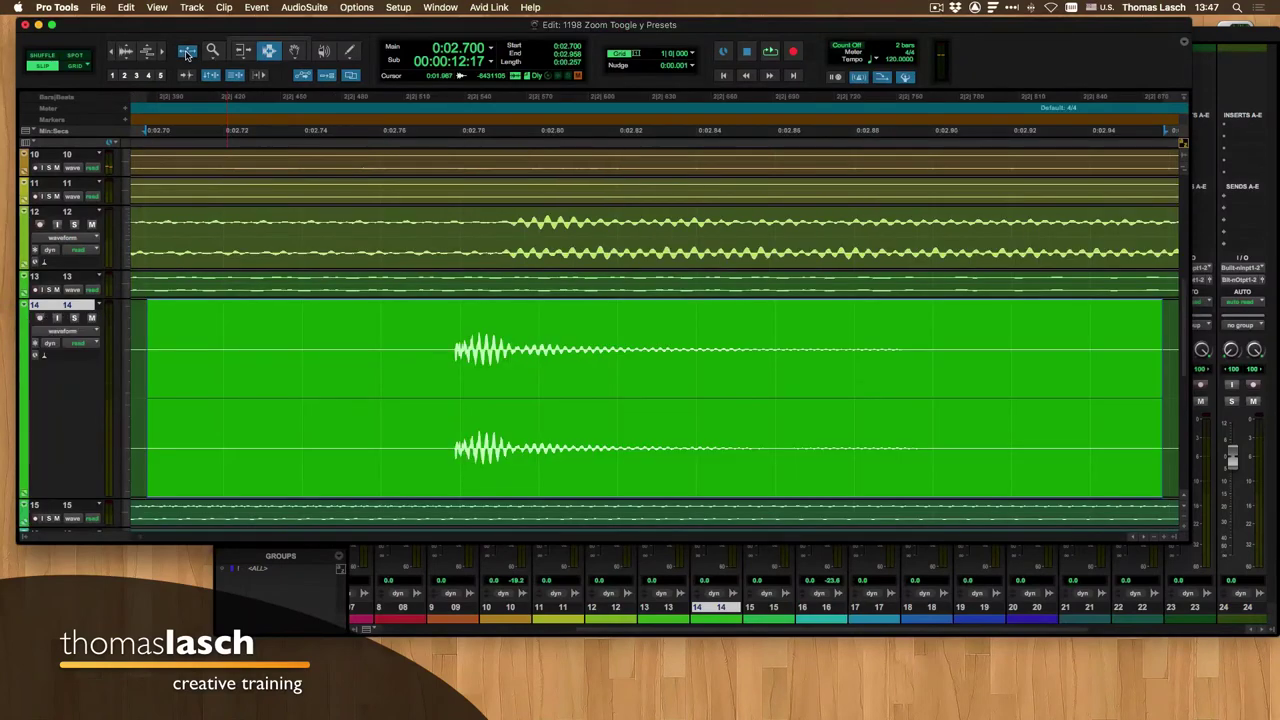
# Step: Switch Zoom Toggle off and on repeatedly to compare track 14's overview and zoomed selection, ending with it off
pyautogui.click(187, 53)
pyautogui.click(187, 53)
pyautogui.click(187, 53)
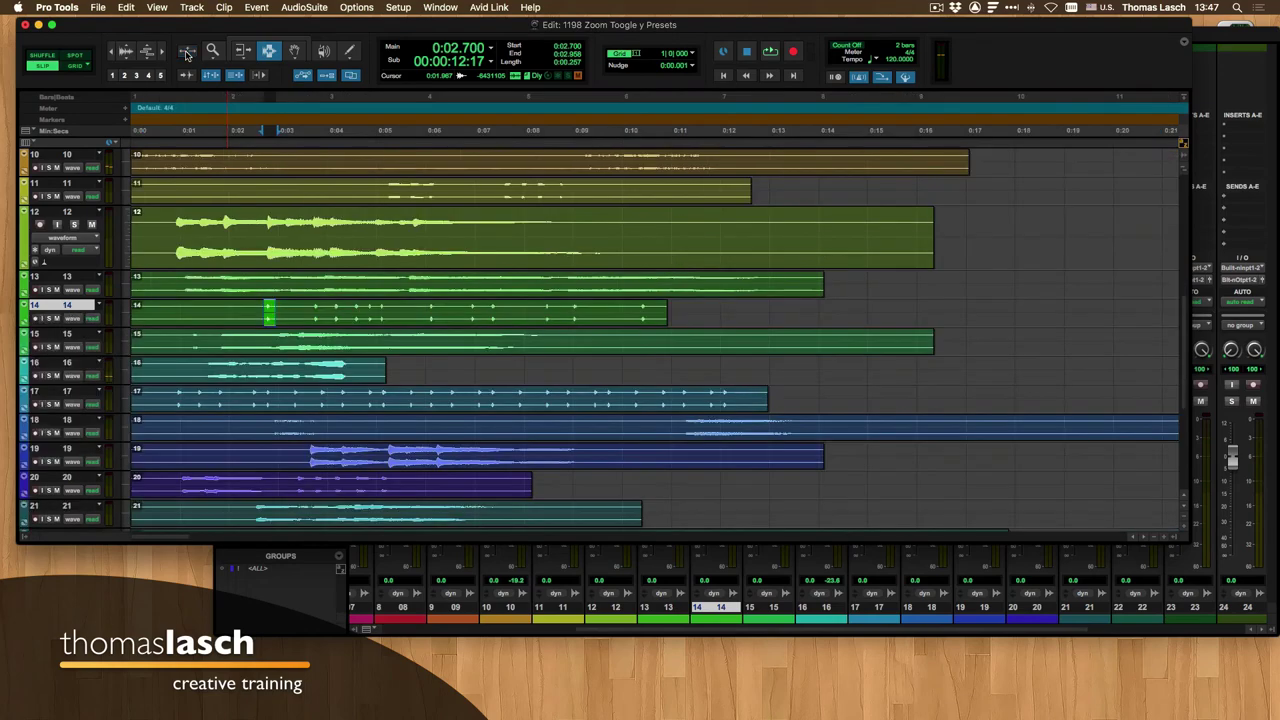
pyautogui.click(187, 53)
pyautogui.click(187, 53)
pyautogui.click(187, 53)
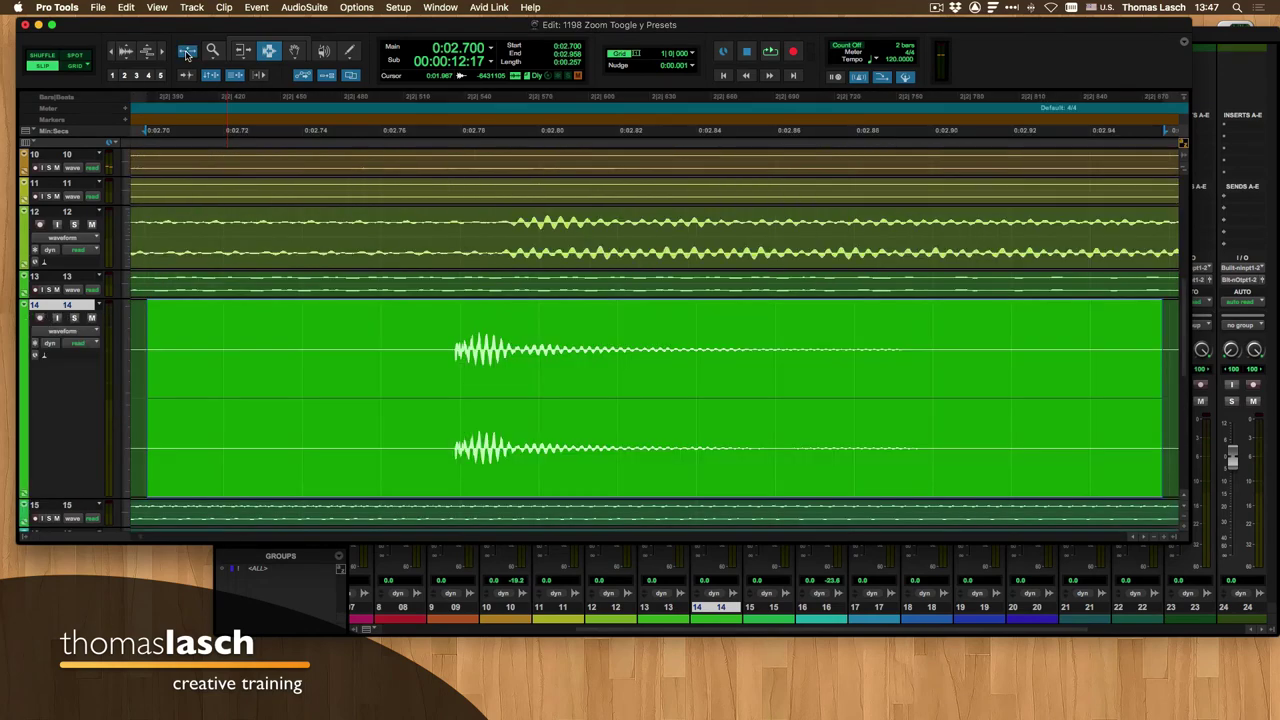
pyautogui.click(187, 53)
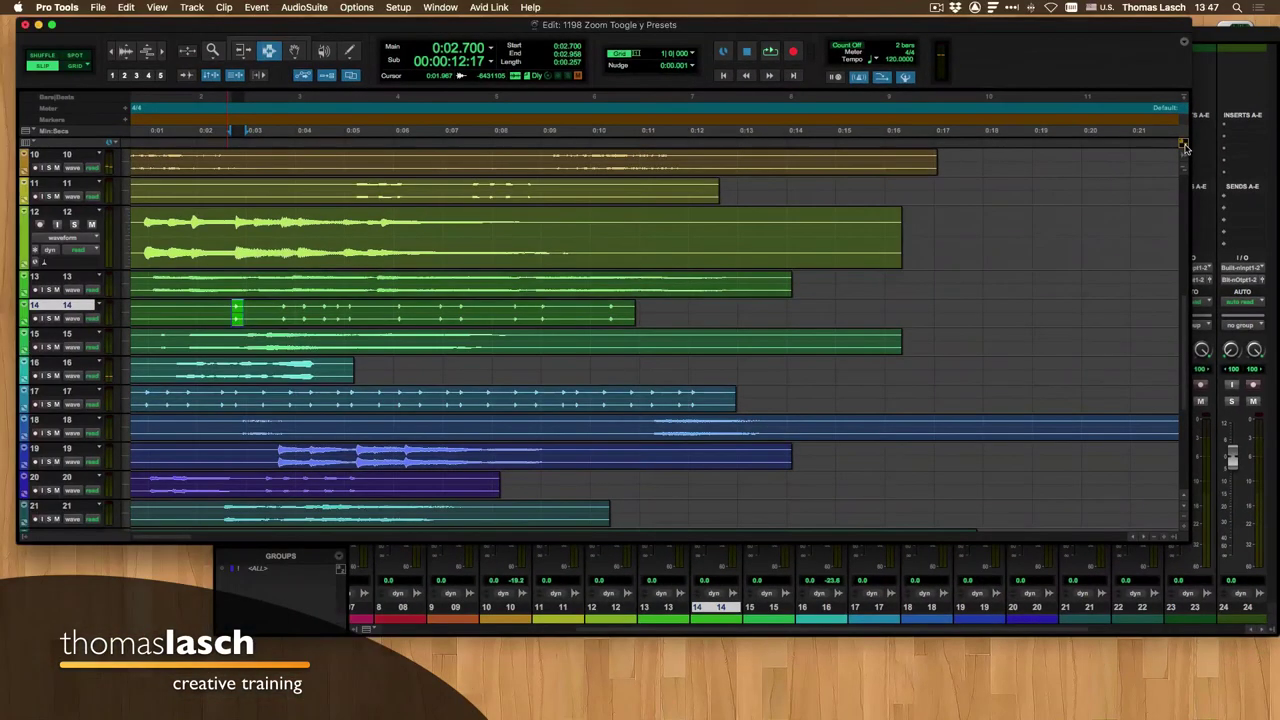
# Step: Alternate track 14 between the zoomed selection and the overview using the Zoom Toggle control beside the rulers, ending on the overview
pyautogui.click(1184, 147)
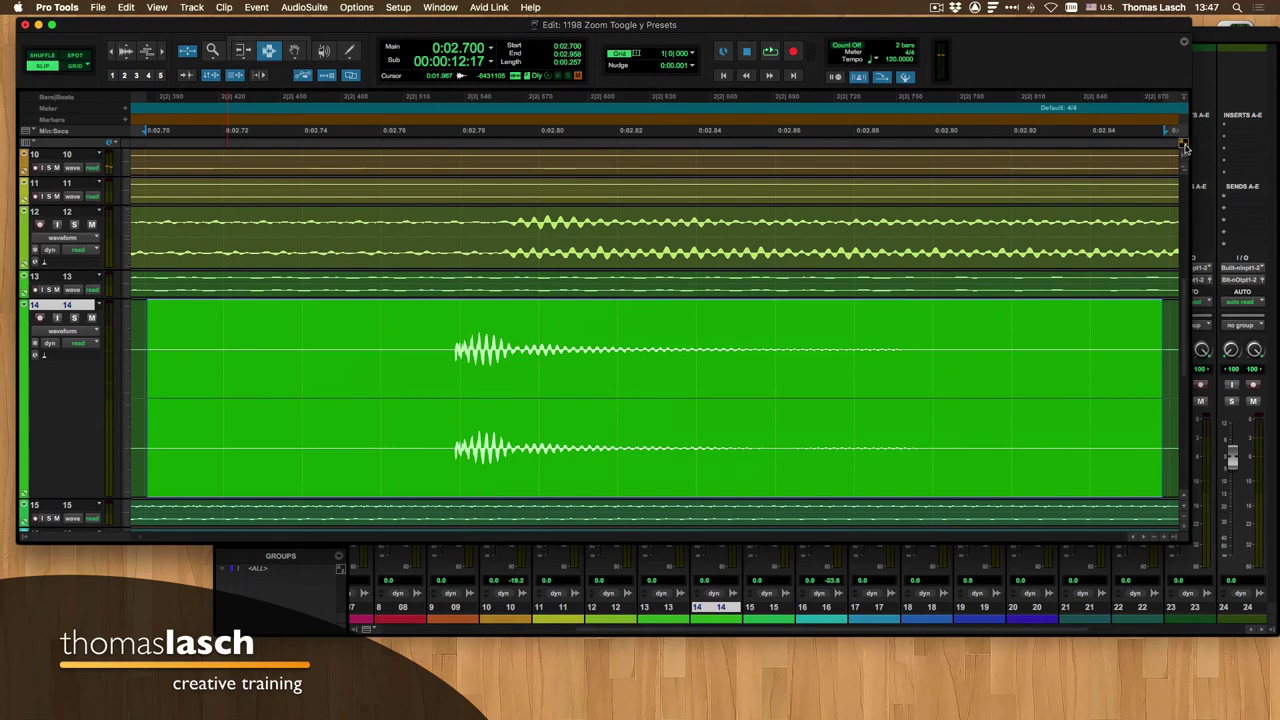
pyautogui.click(1184, 147)
pyautogui.click(1184, 147)
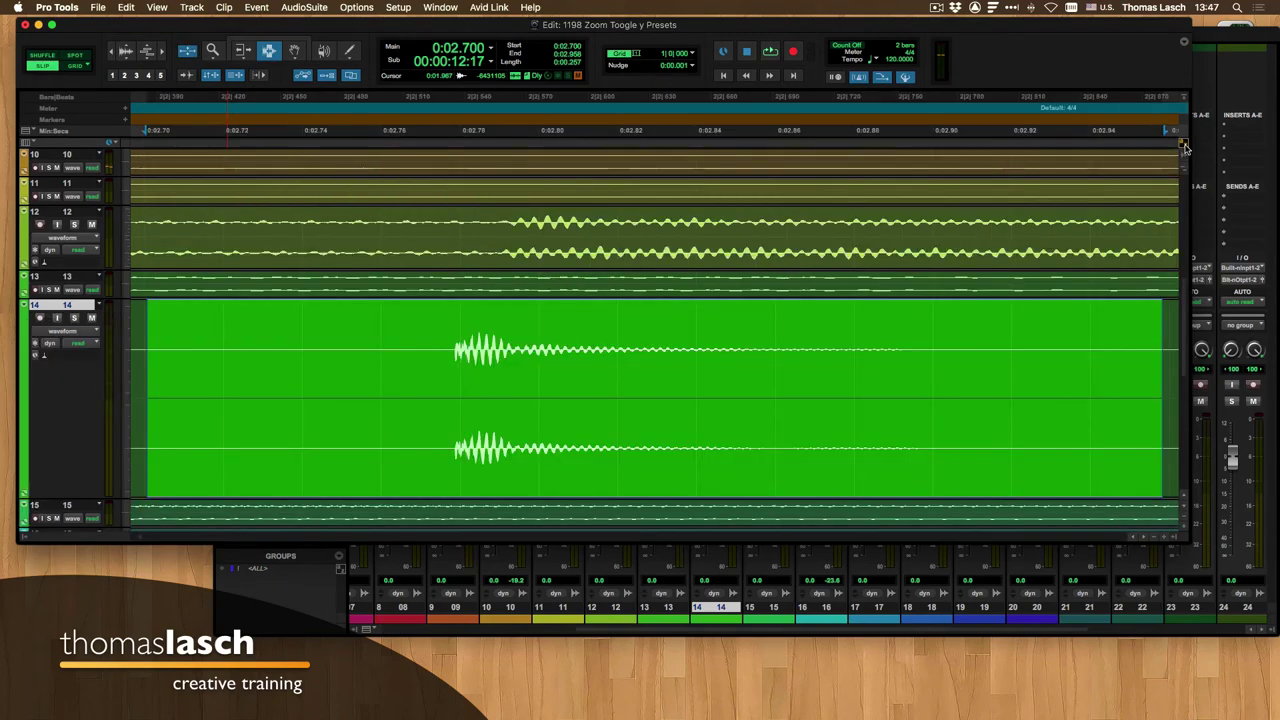
pyautogui.click(1184, 147)
pyautogui.click(1184, 147)
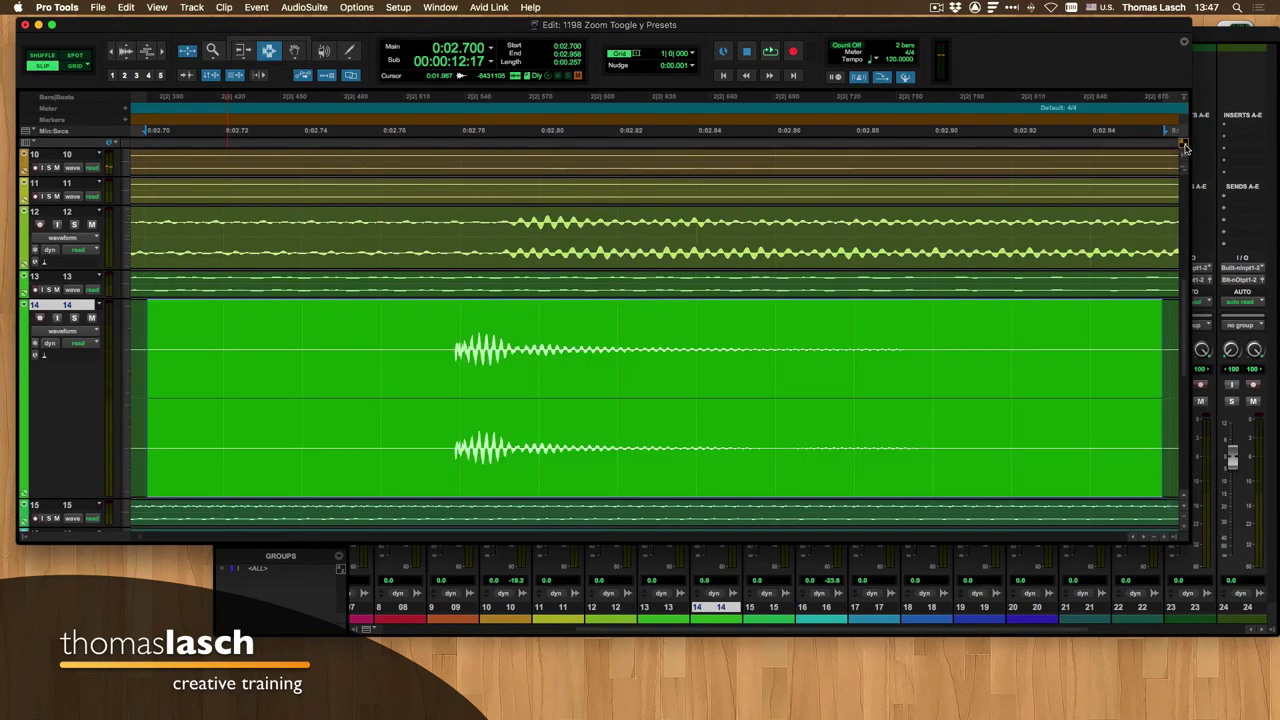
pyautogui.click(1184, 147)
# Step: Select 0:05.197 to 0:06.242 on track 19 and turn on Zoom Toggle
pyautogui.scroll(-1, 285, 405)
pyautogui.hscroll(2, 285, 405)
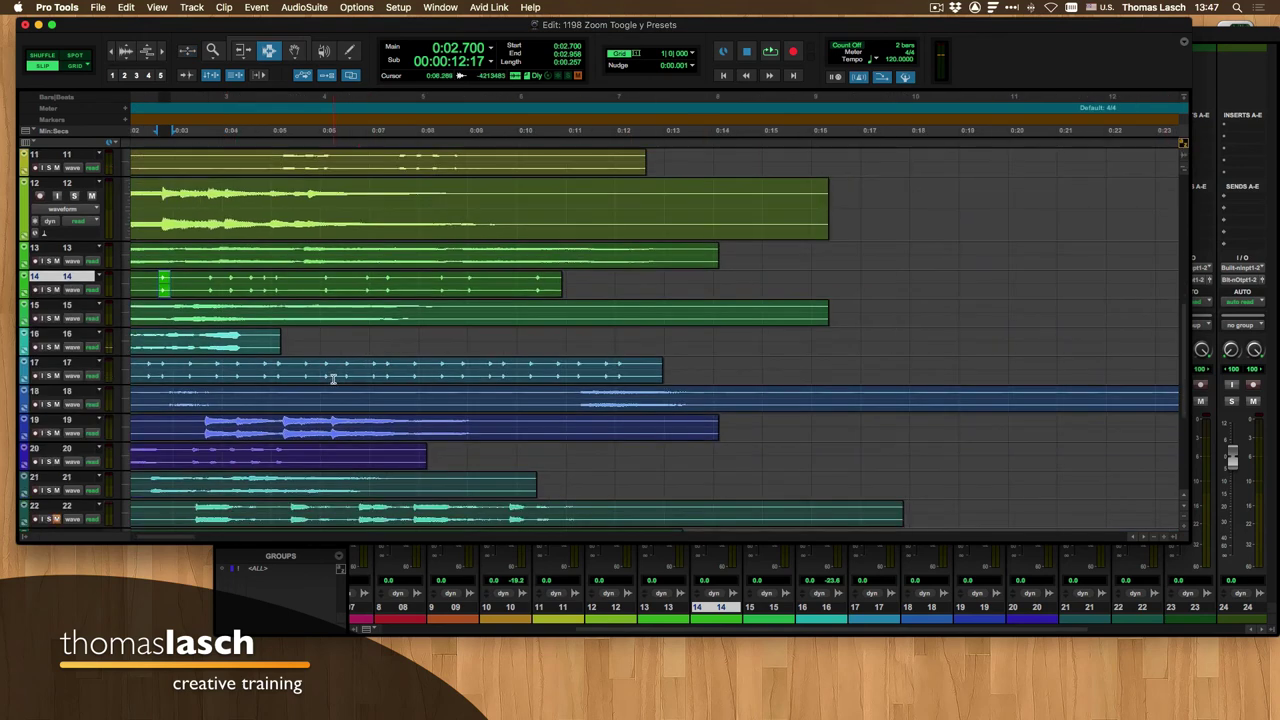
pyautogui.moveTo(283, 428); pyautogui.dragTo(332, 428)
pyautogui.hotkey('ctrl', 'e')
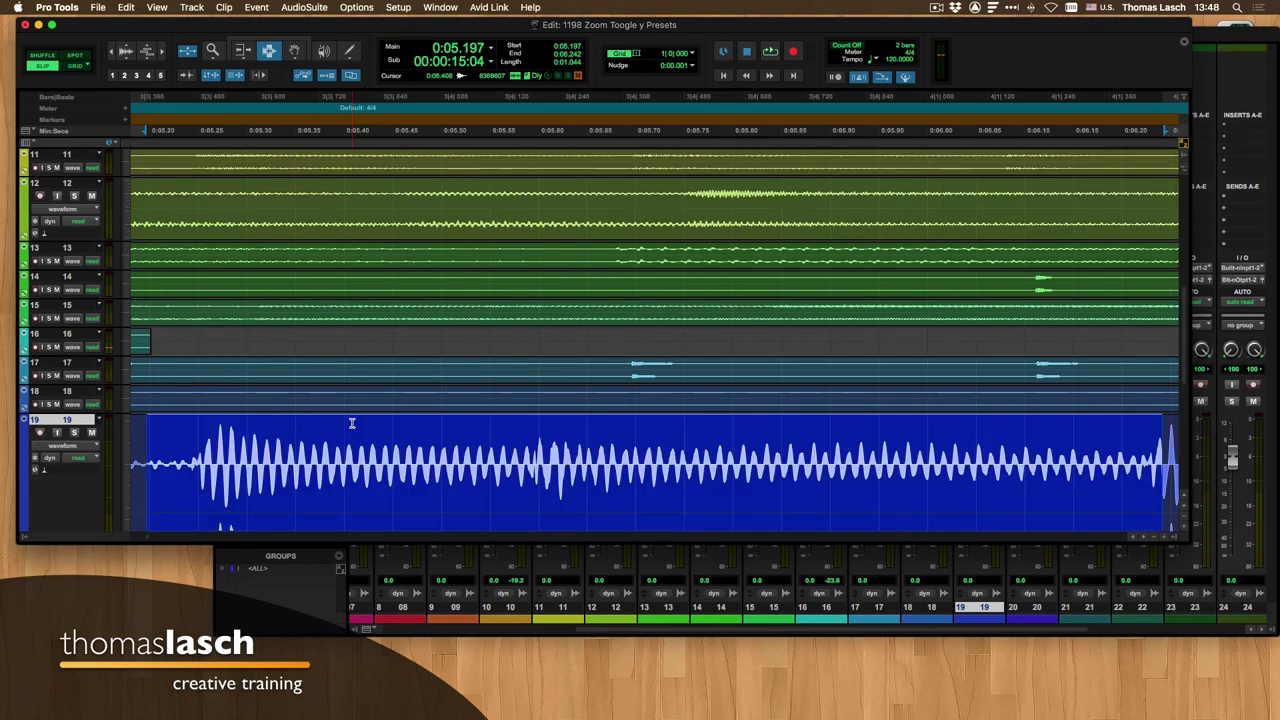
# Step: Bring all of track 19 into view and alternate Zoom Toggle on its selection, ending with it off
pyautogui.press('e')
pyautogui.scroll(-6, 352, 424)
pyautogui.press('e')
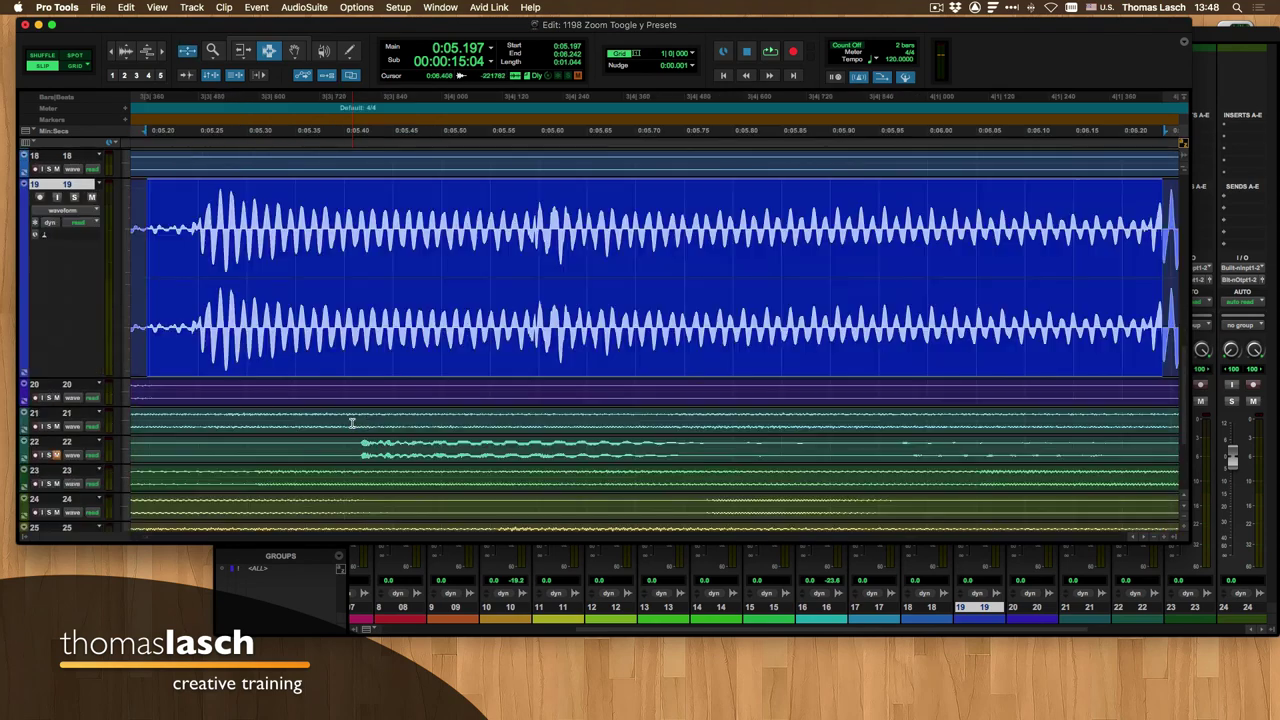
pyautogui.press('e')
pyautogui.press('e')
pyautogui.press('e')
pyautogui.press('e')
pyautogui.press('e')
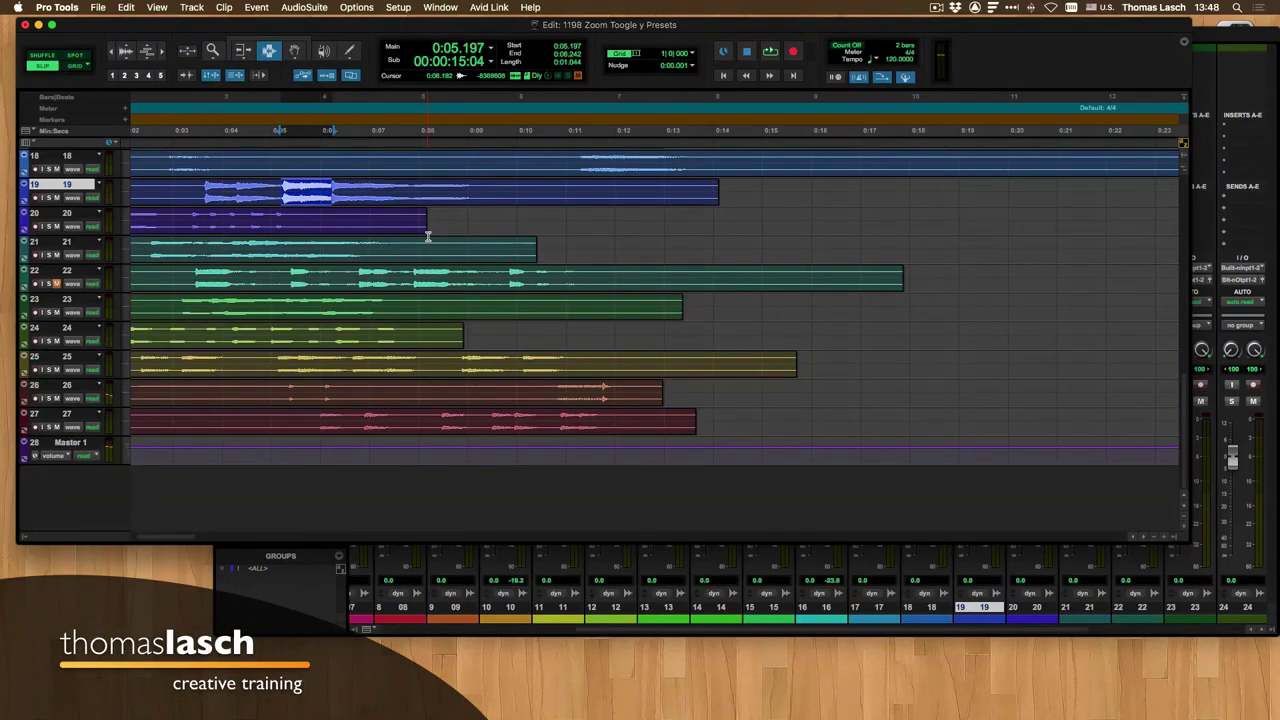
# Step: Enlarge track 19's selection again with Zoom Toggle and return to the multitrack overview to compare both views
pyautogui.hotkey('ctrl', 'e')
pyautogui.hotkey('ctrl', 'e')
pyautogui.hotkey('ctrl', 'e')
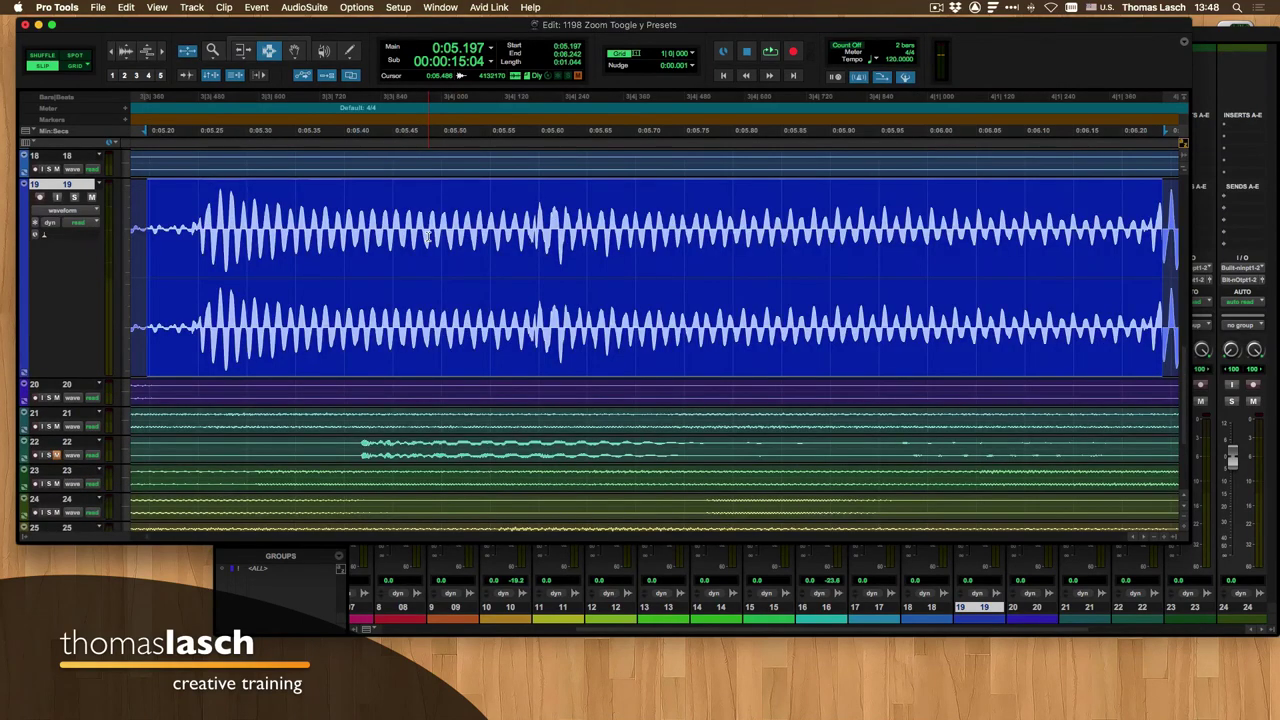
pyautogui.hotkey('ctrl', 'e')
pyautogui.hotkey('ctrl', 'e')
pyautogui.hotkey('ctrl', 'e')
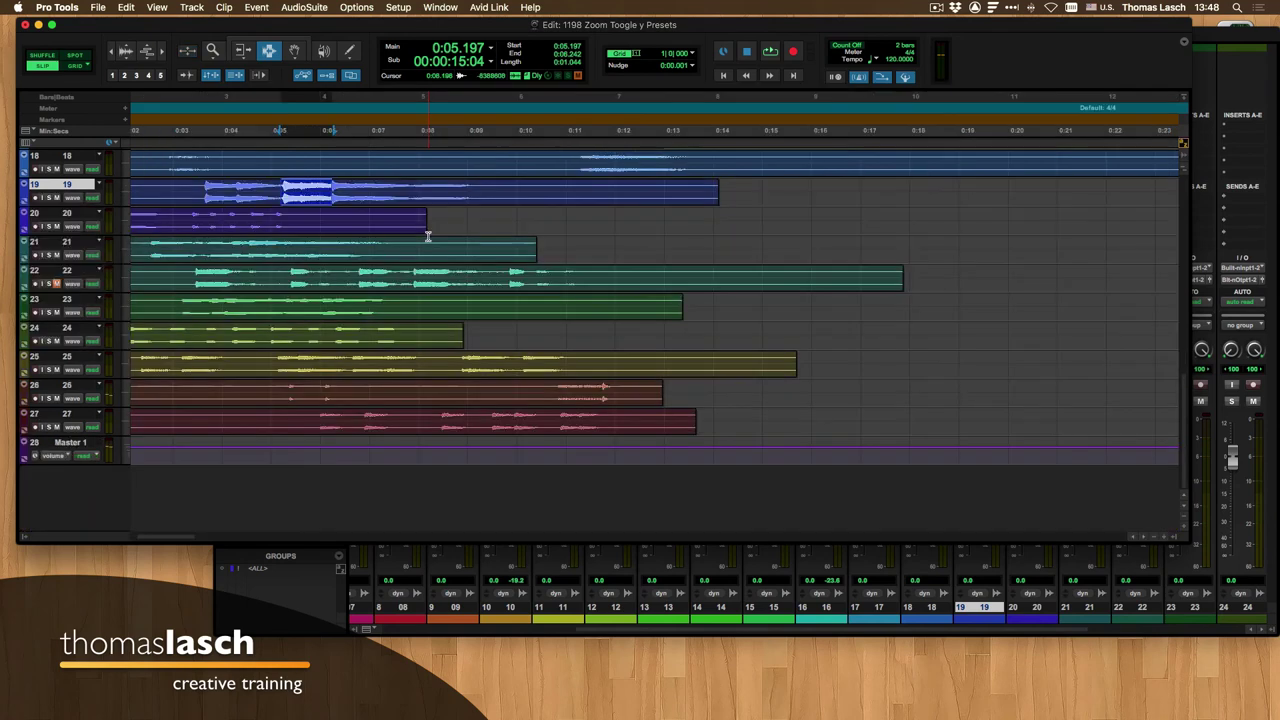